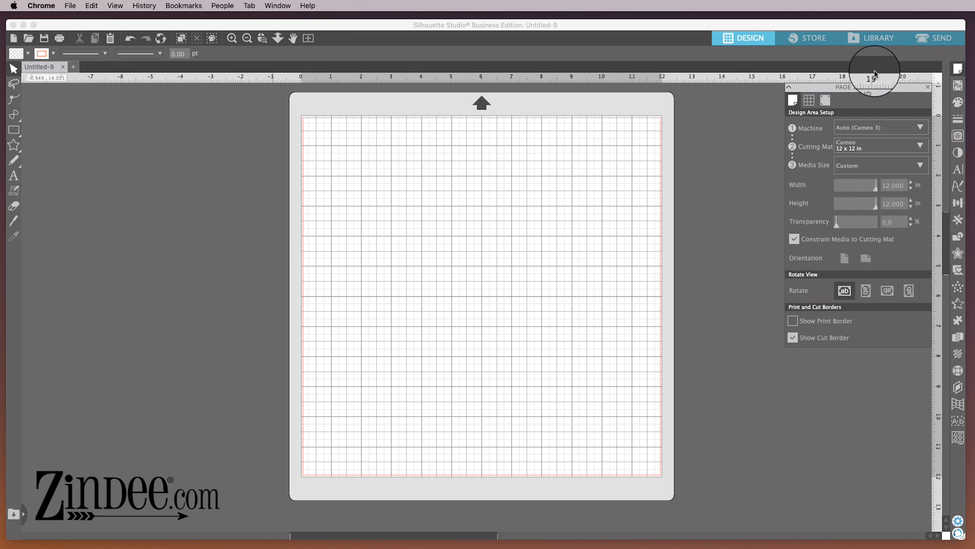
Step: Look over the Send workspace and the library's Recent Downloads and User Designs folders, and return to the Design workspace
click(933, 38)
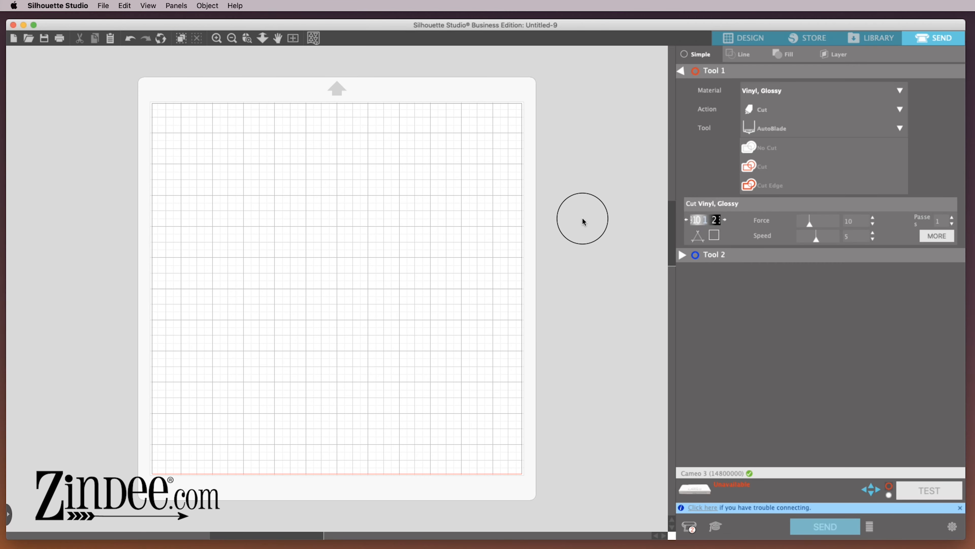
click(750, 37)
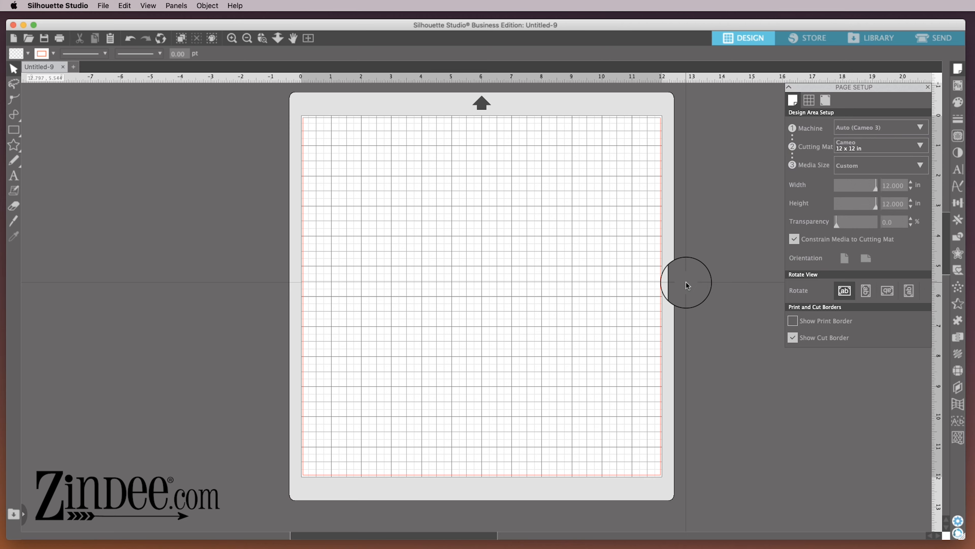
click(877, 38)
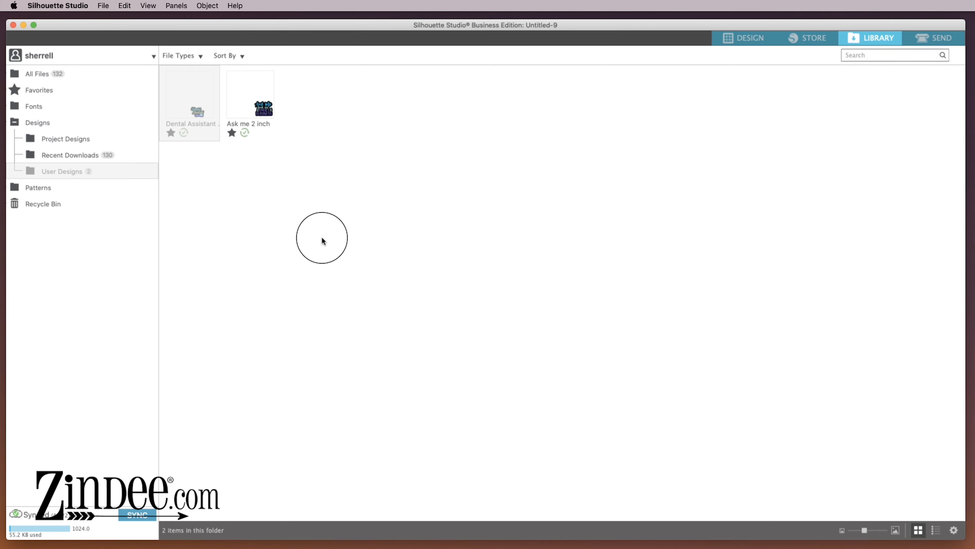
click(58, 156)
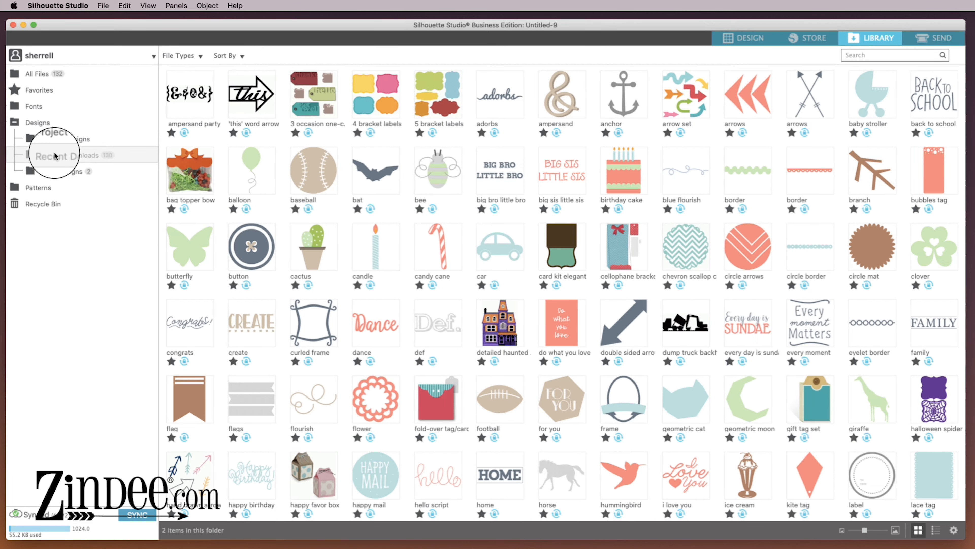
click(67, 171)
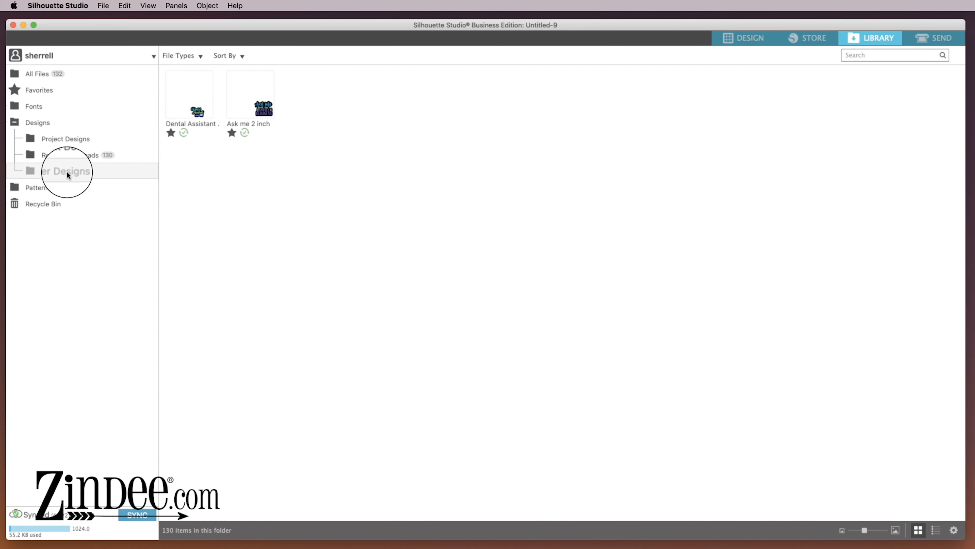
click(73, 153)
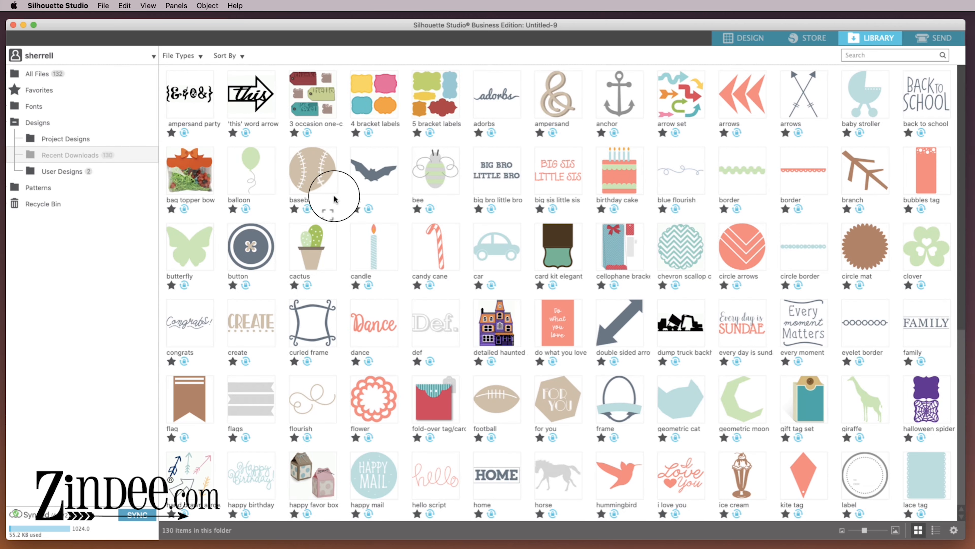
click(746, 44)
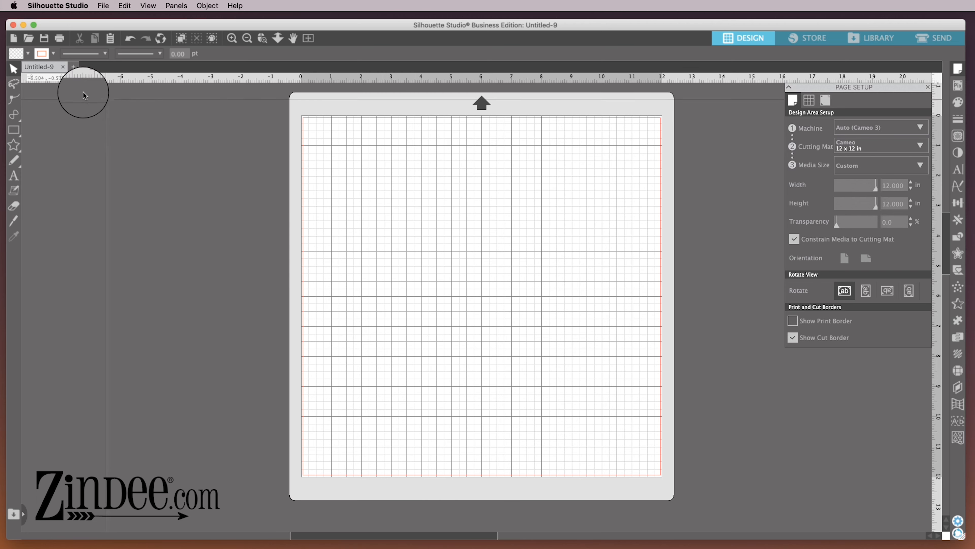
Step: Open the file sweet tea mason jar 3 inch.svg from the Desktop
click(31, 39)
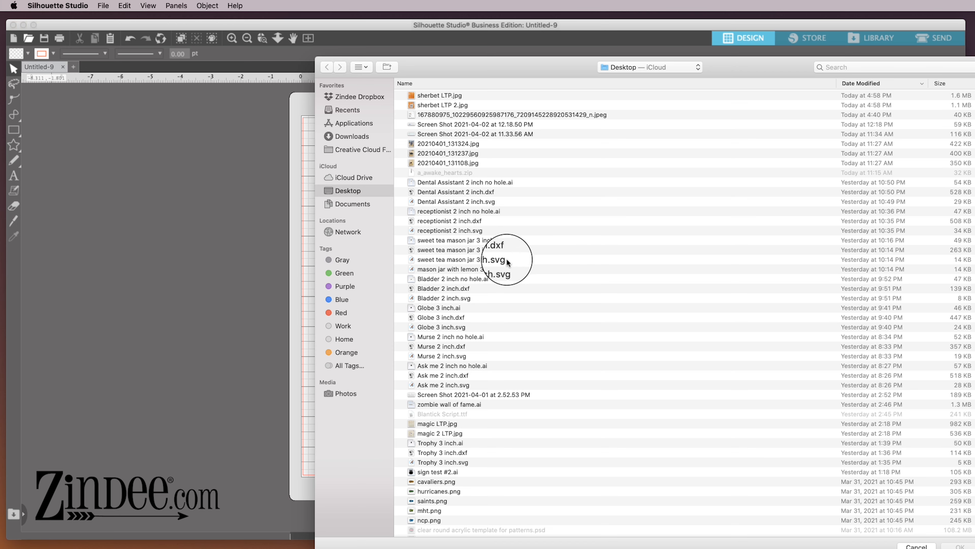
click(491, 260)
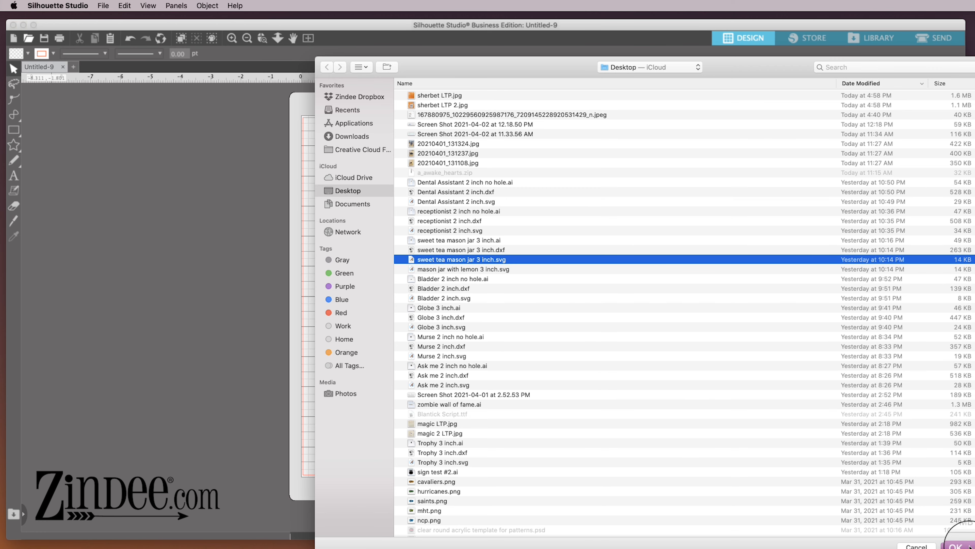
click(959, 544)
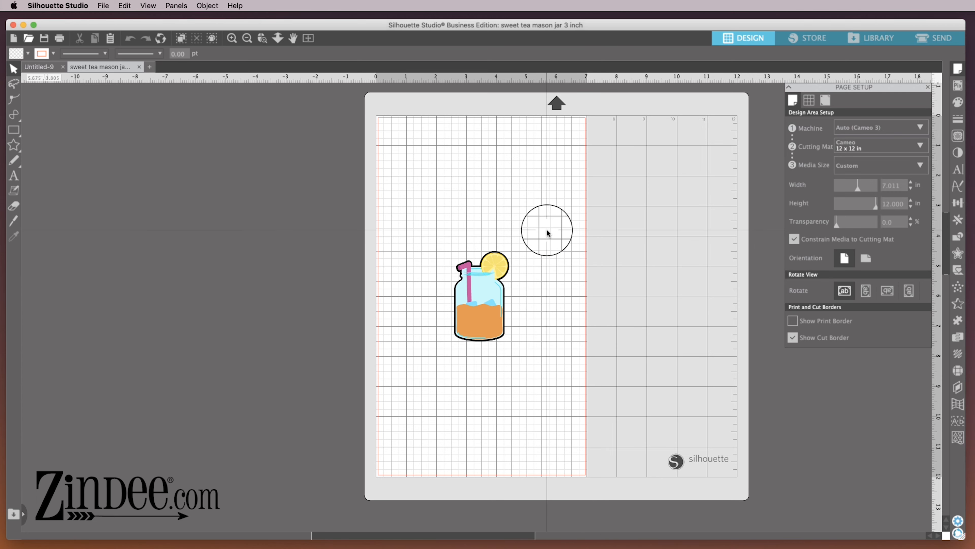
Step: Select all pieces of the mason jar design with a selection box to examine its parts, and deselect them
drag(546, 224, 445, 348)
click(479, 386)
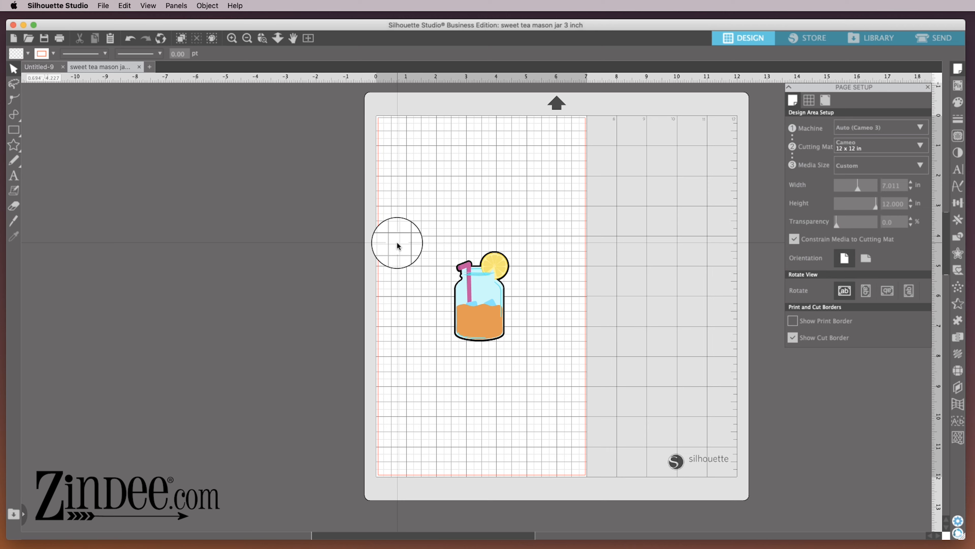
drag(559, 214, 428, 366)
click(459, 393)
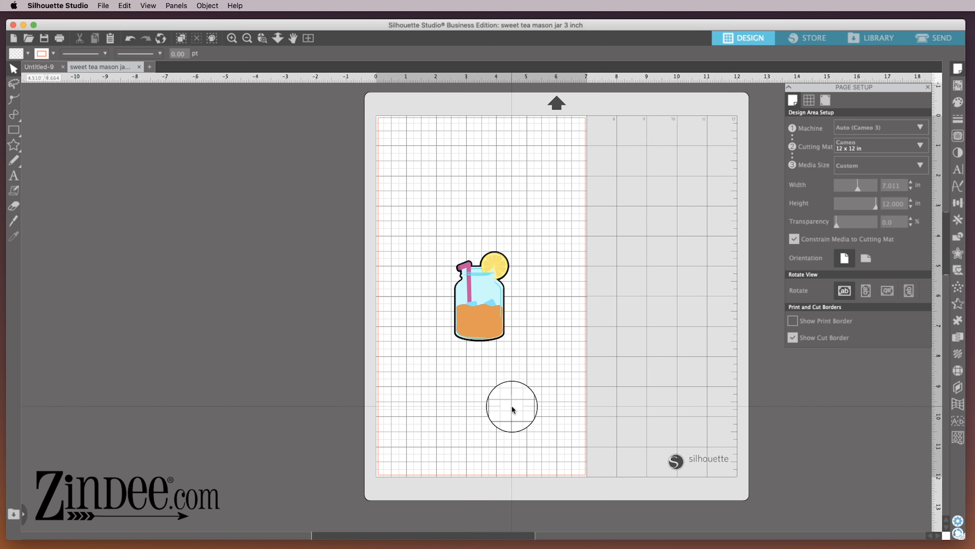
drag(568, 215, 427, 382)
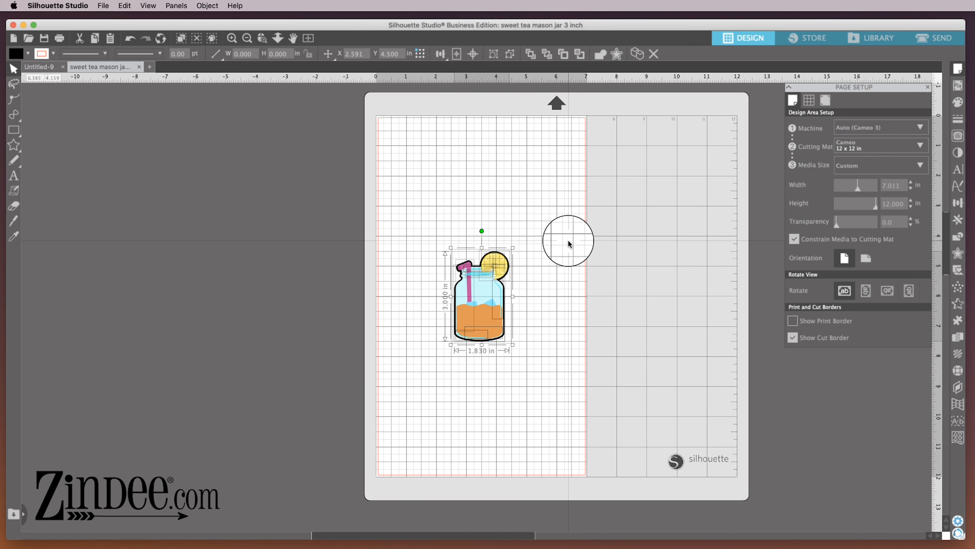
click(561, 217)
drag(560, 212, 435, 368)
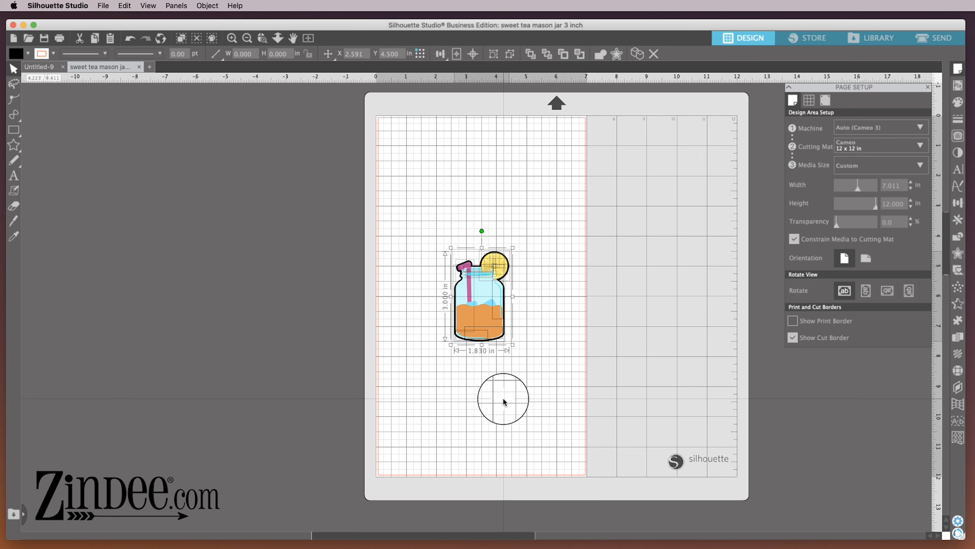
click(558, 319)
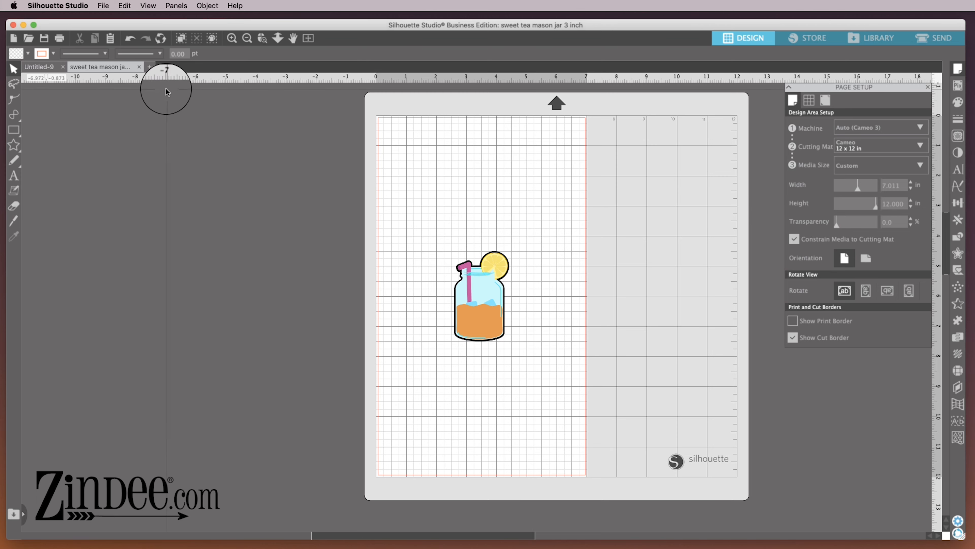
Step: Close the sweet tea mason jar document without saving the changes
click(139, 67)
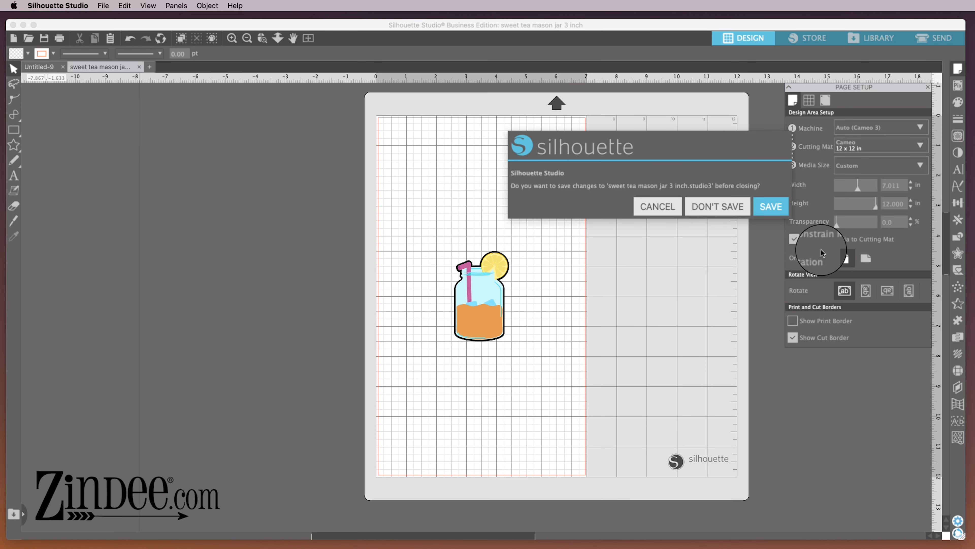
click(721, 210)
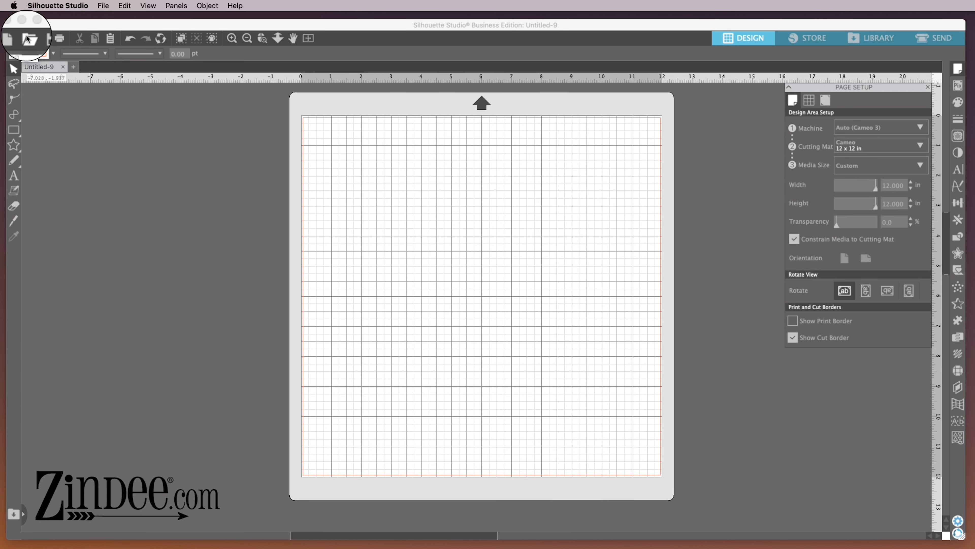
click(103, 6)
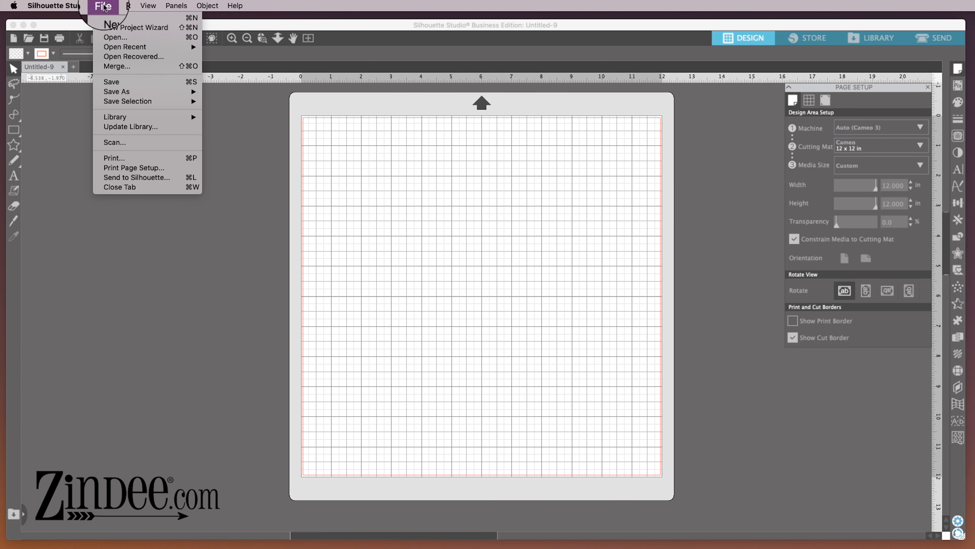
click(121, 38)
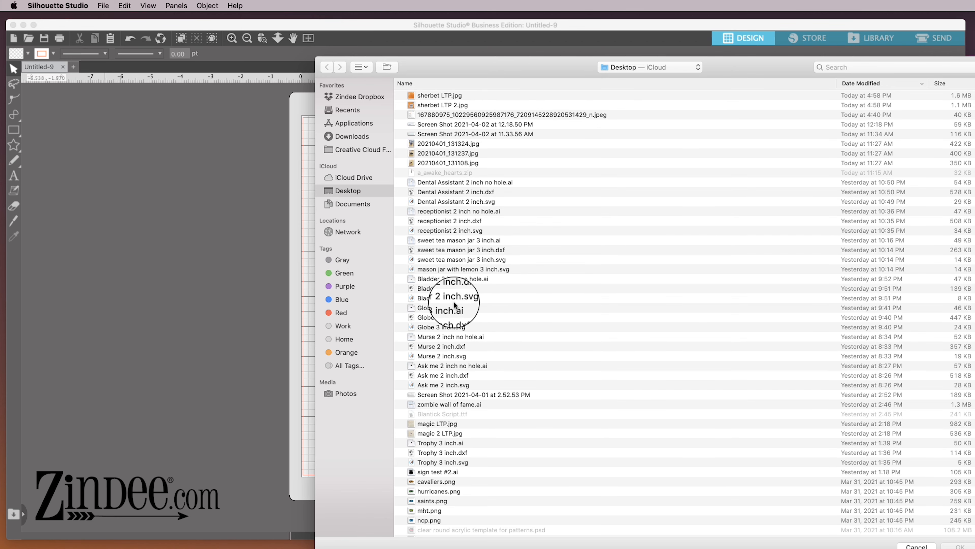
click(930, 546)
Step: Import the file Bladder 2 inch.svg from the Desktop into the library
click(102, 6)
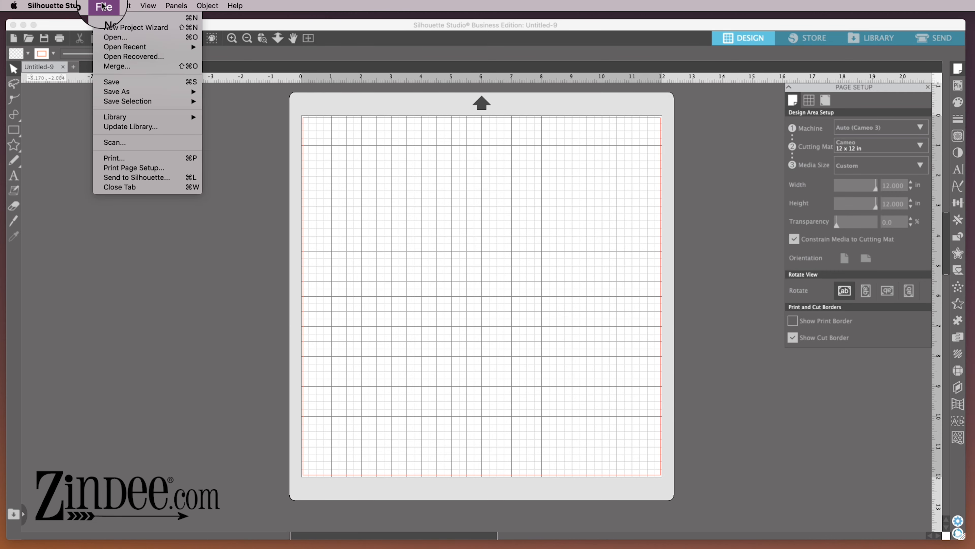
mouse_move(129, 117)
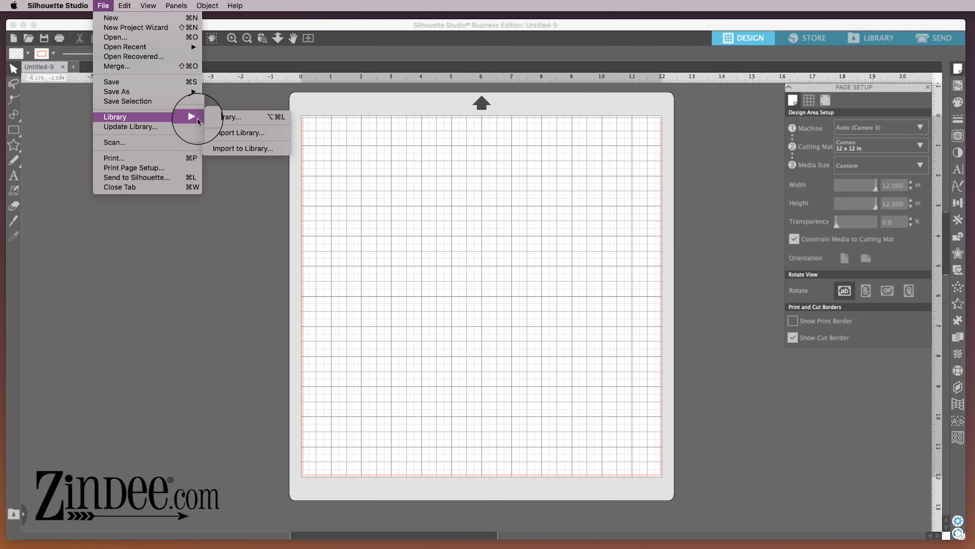
click(236, 151)
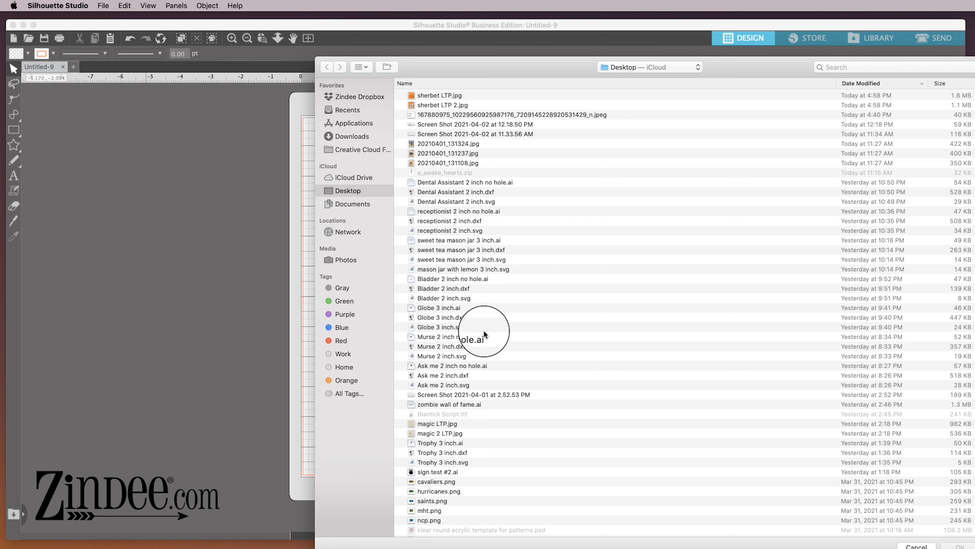
click(449, 299)
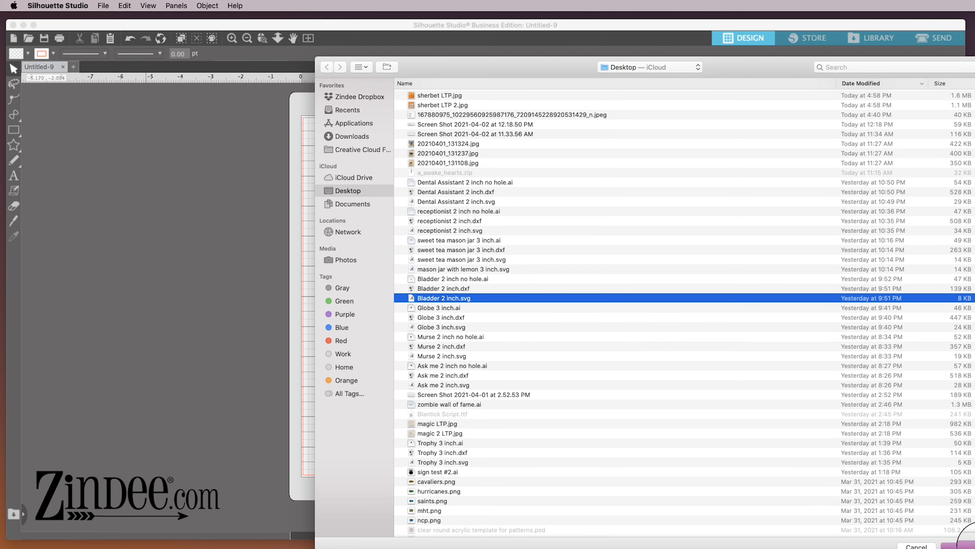
click(968, 546)
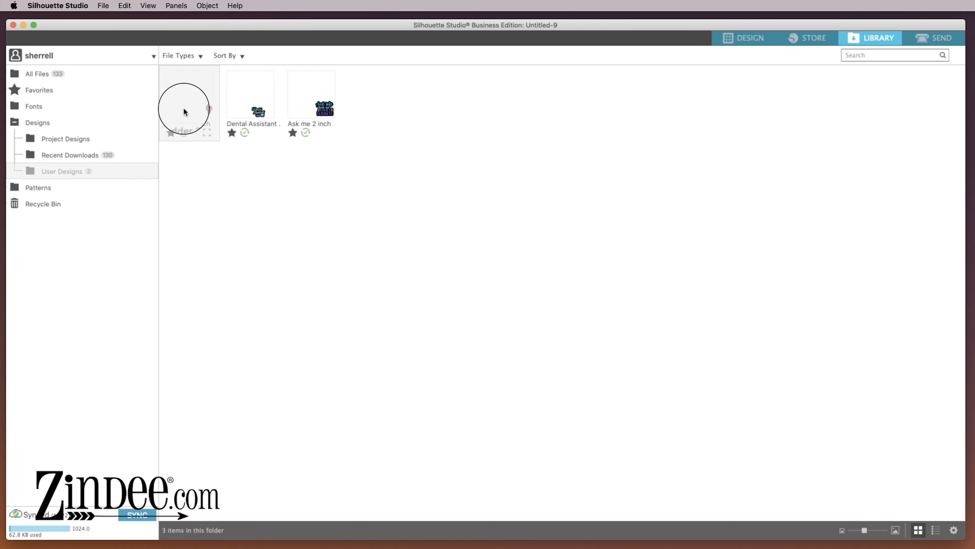
Step: Open the imported Bladder 2 inch design from the library, deselect it, and switch to the blank Untitled-9 document and back
double_click(199, 91)
click(466, 288)
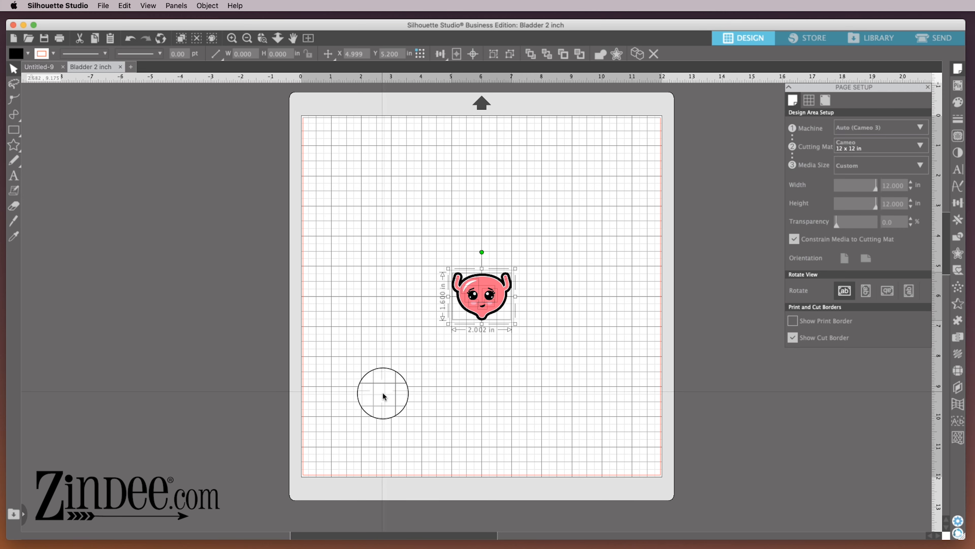
click(563, 388)
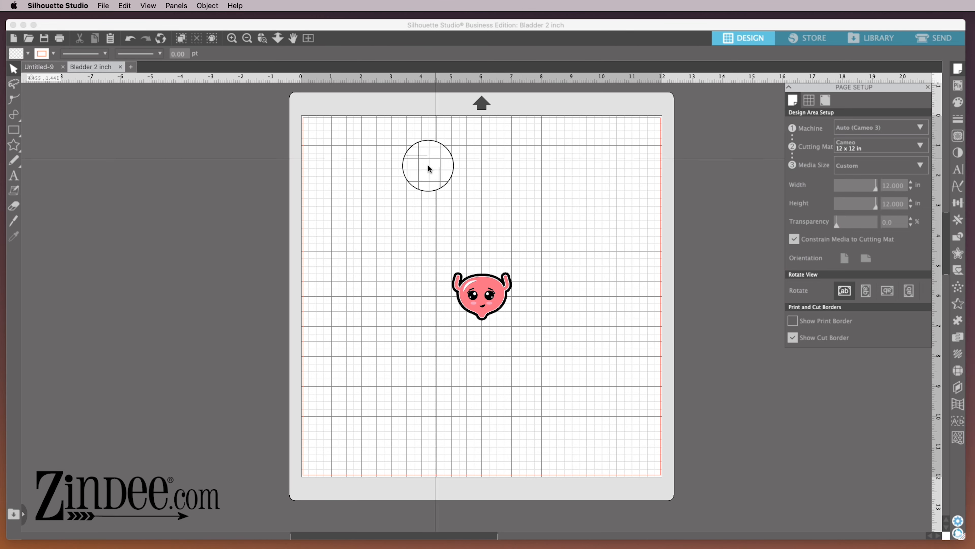
click(50, 66)
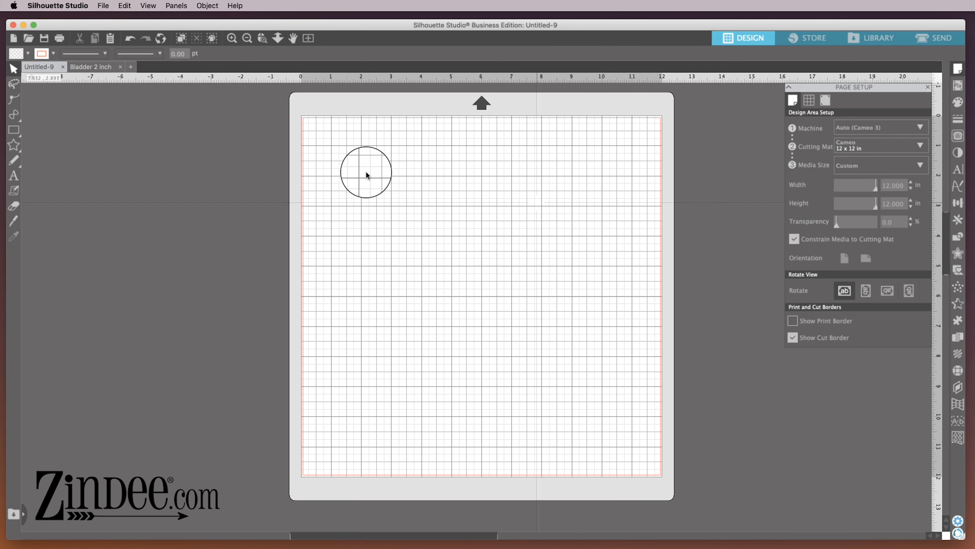
click(104, 70)
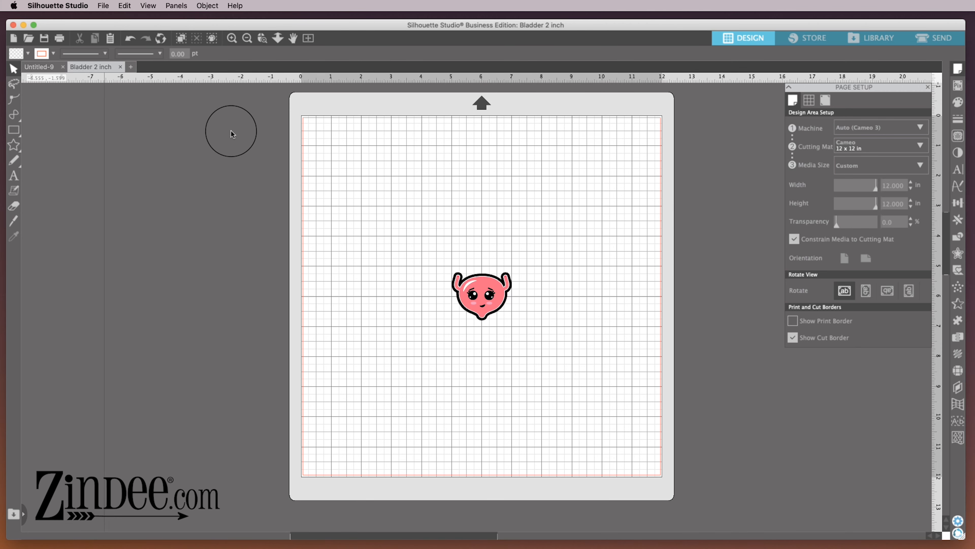
Step: Create five new blank documents and close all of them again, returning to the Bladder 2 inch document
click(14, 38)
click(13, 38)
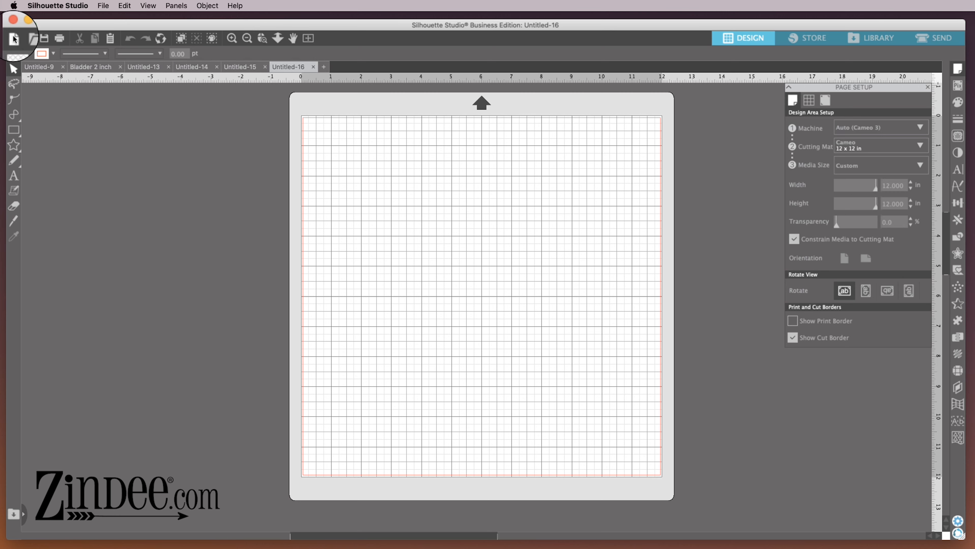
click(13, 39)
click(361, 67)
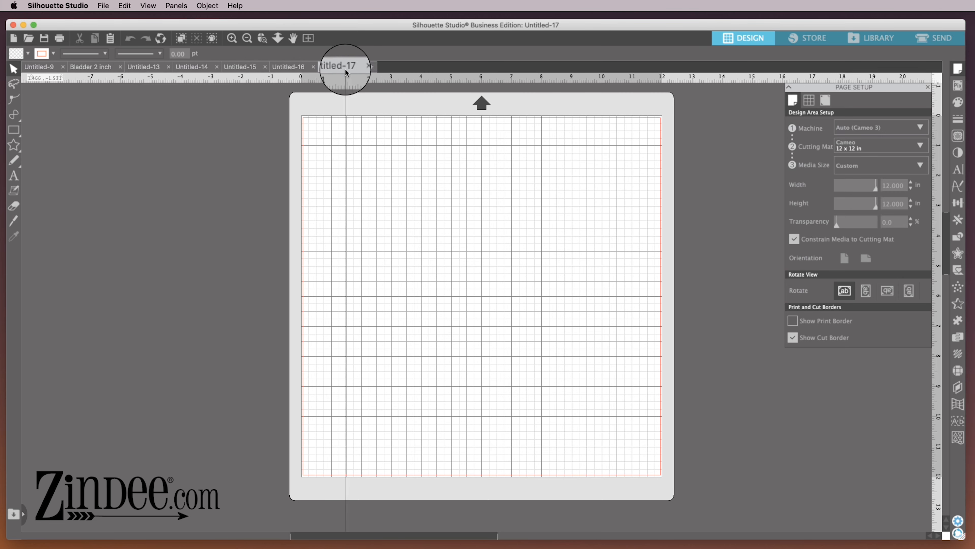
click(313, 68)
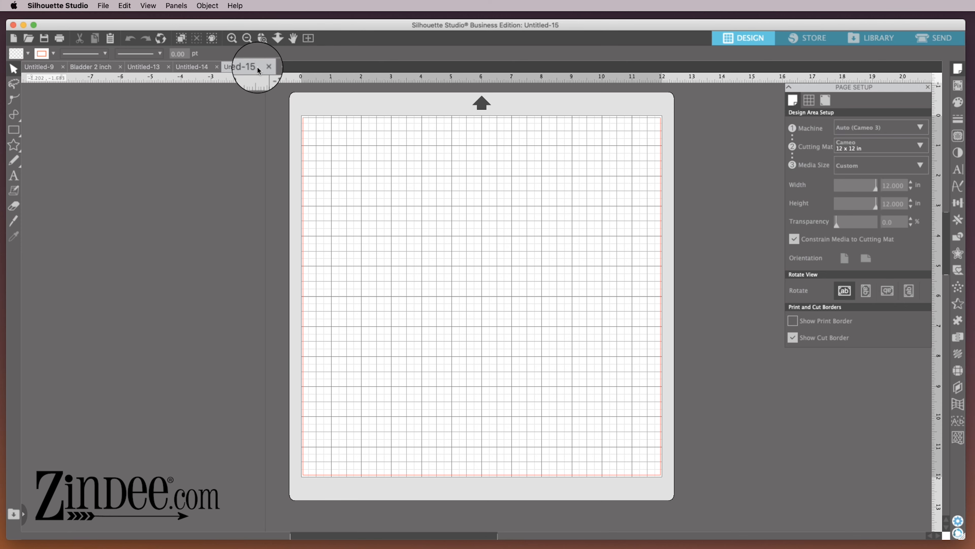
click(268, 67)
click(217, 66)
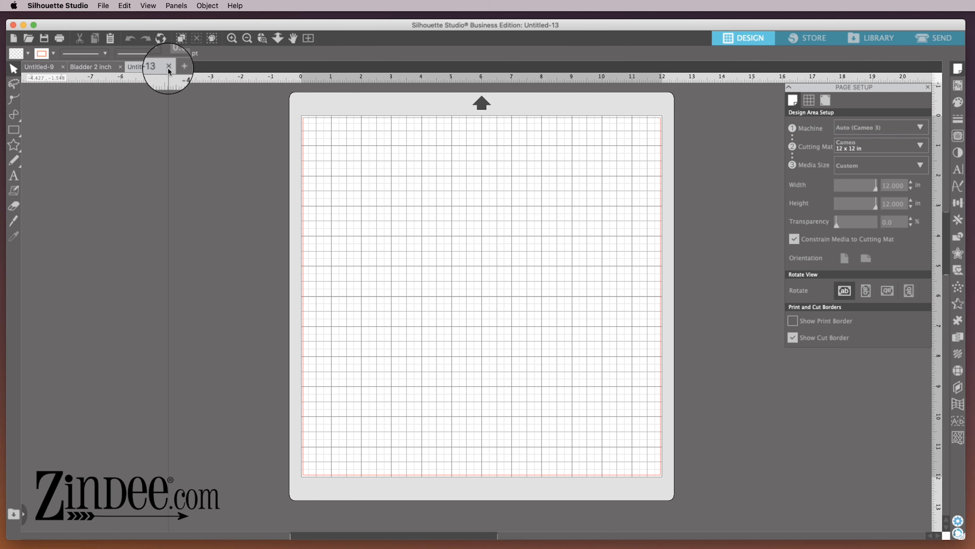
click(169, 66)
Step: Move the whole bladder design toward the mat's upper-left corner, to about X 1.45 in and Y 1.35 in, and deselect it
drag(547, 235, 441, 375)
drag(477, 268, 369, 150)
click(422, 266)
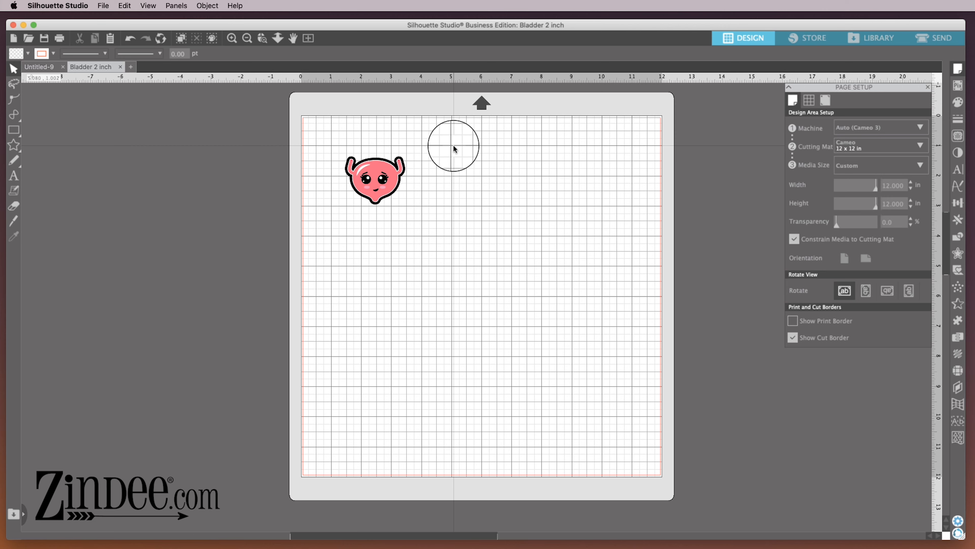
drag(488, 147, 316, 235)
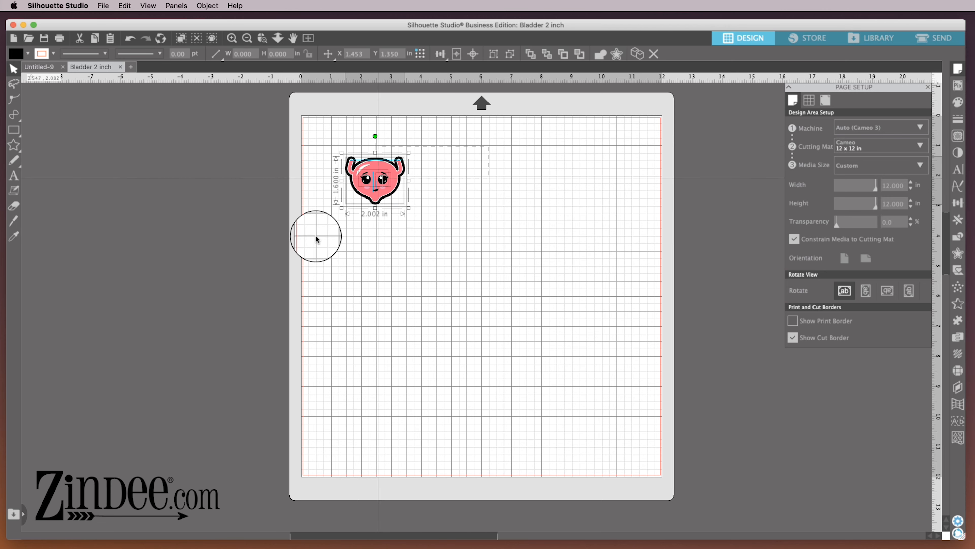
click(414, 255)
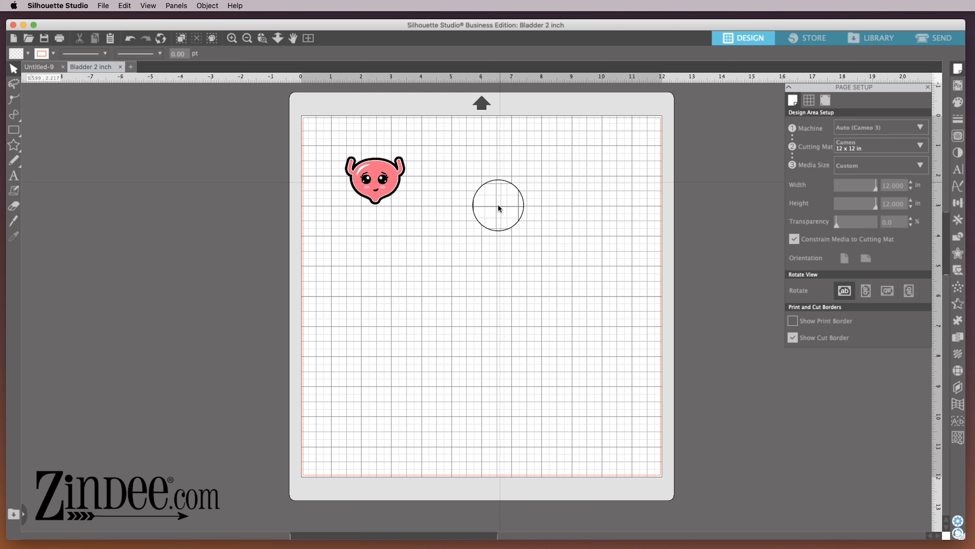
Step: Open the file Ask me 2 inch.svg from the Desktop and select the whole design
click(102, 4)
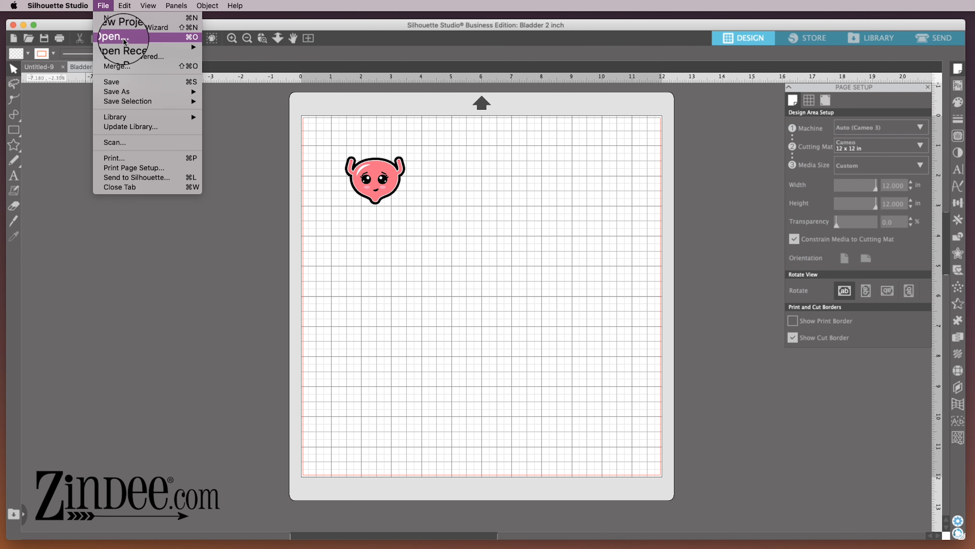
click(124, 40)
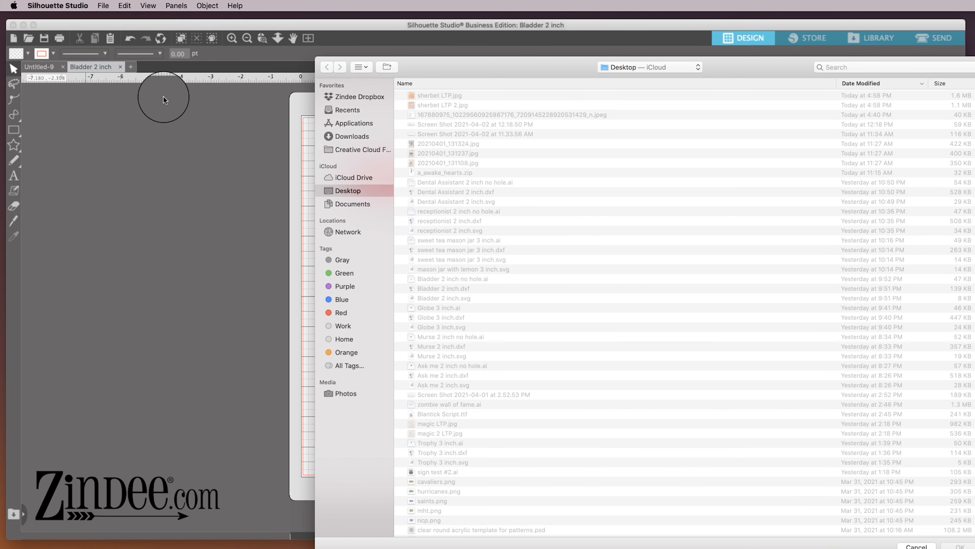
click(418, 385)
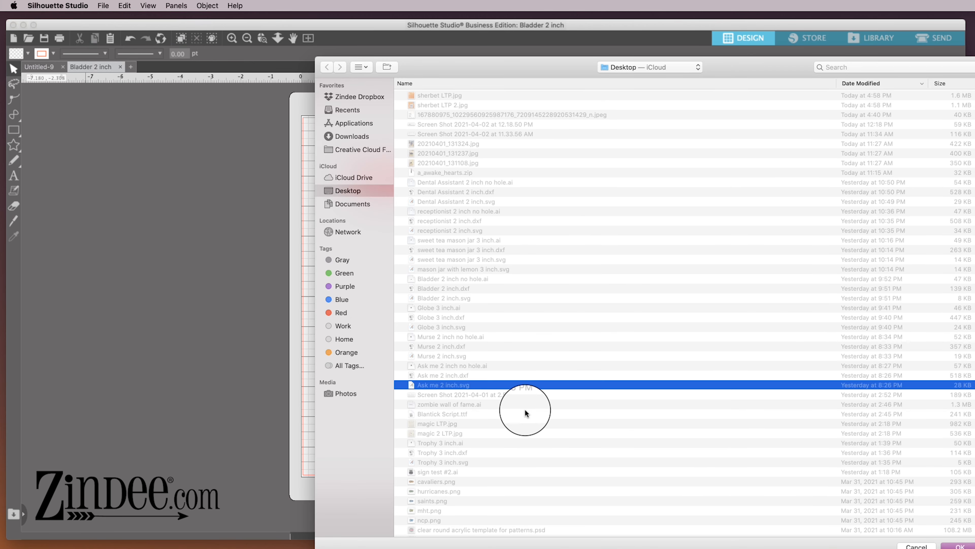
click(962, 545)
drag(619, 168, 460, 314)
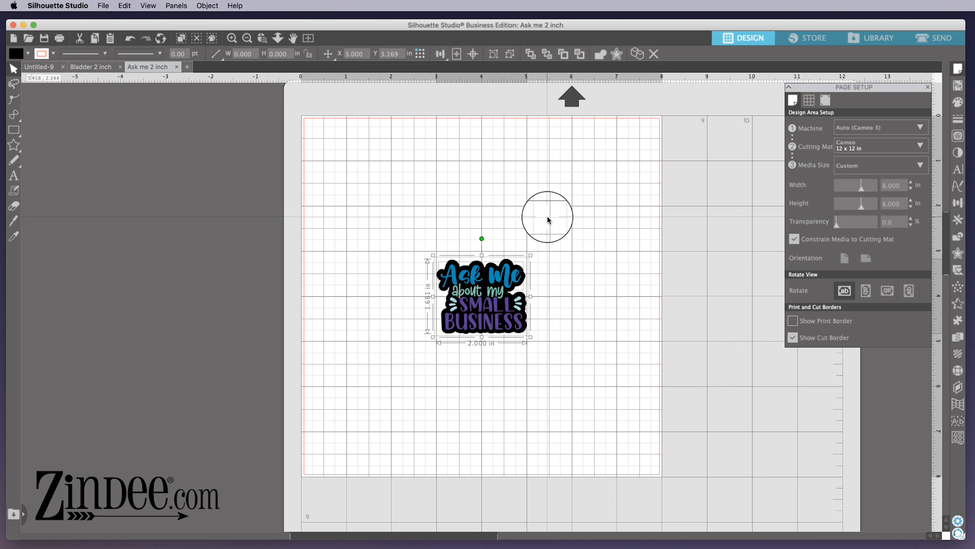
Step: Compare the page with the Bladder 2 inch document, return to Ask me 2 inch and deselect the design
click(89, 69)
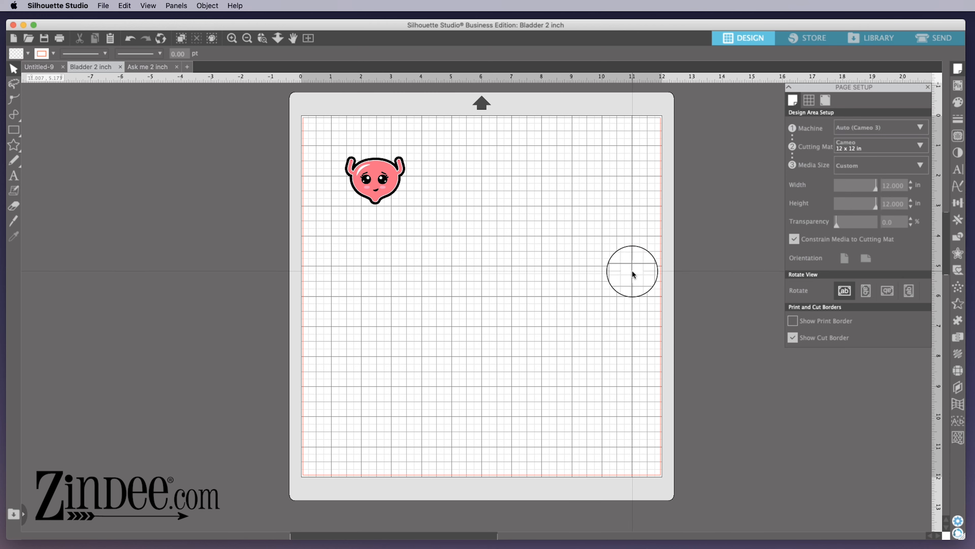
click(148, 67)
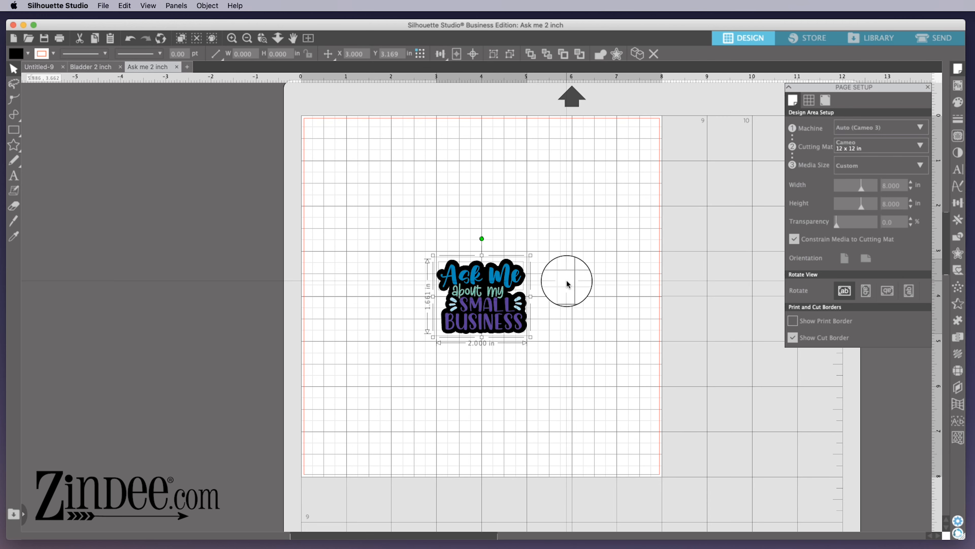
click(553, 242)
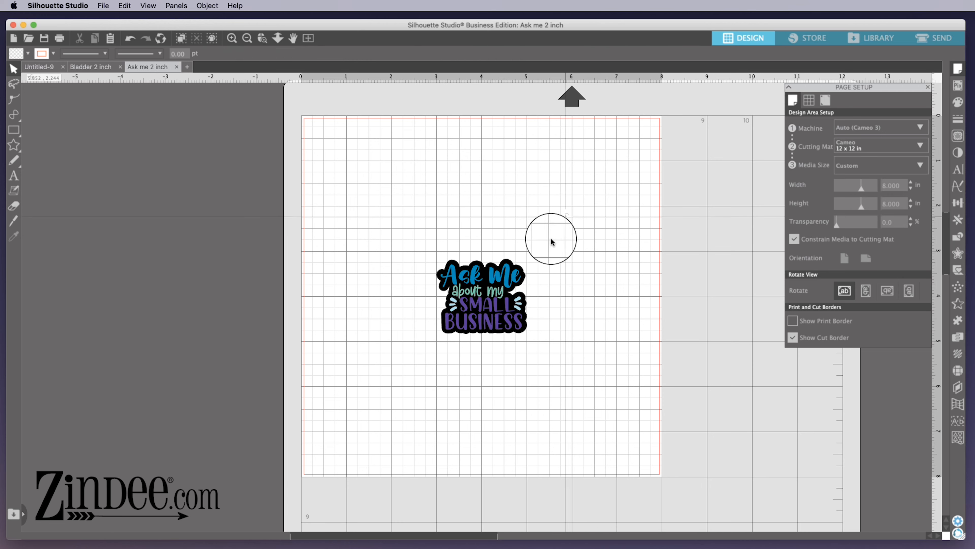
Step: Move the design to about X 0.45 in and Y 0.32 in, and place a copy beyond the page's right edge on the mat
drag(466, 307, 352, 174)
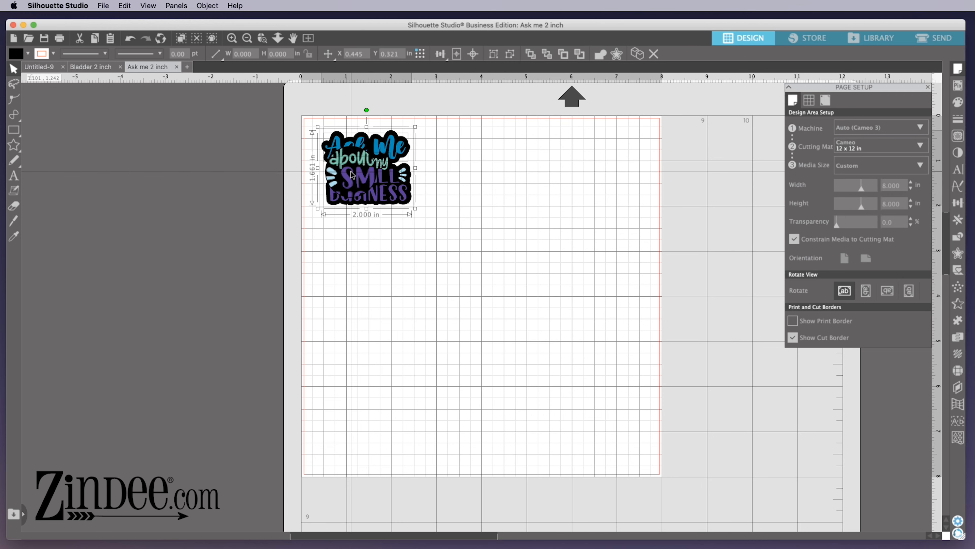
click(559, 328)
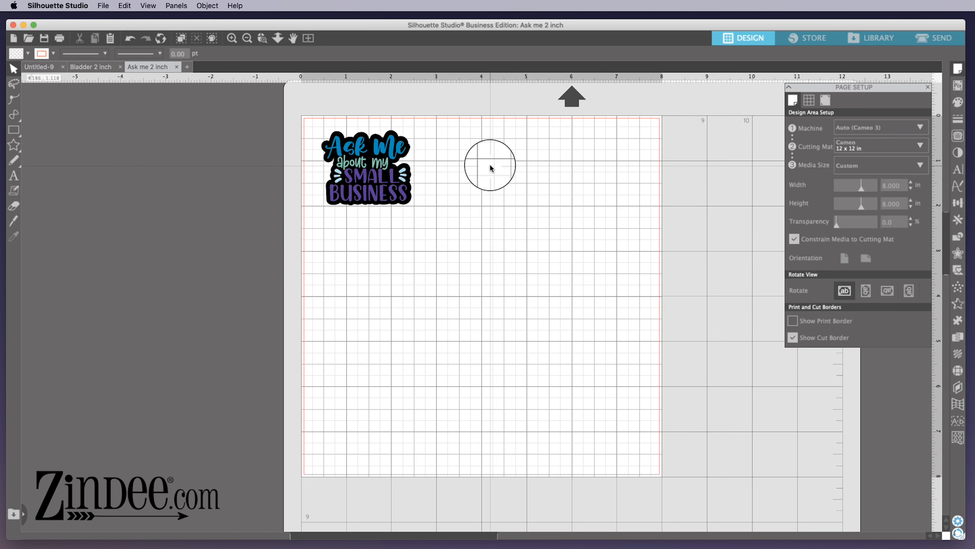
click(328, 191)
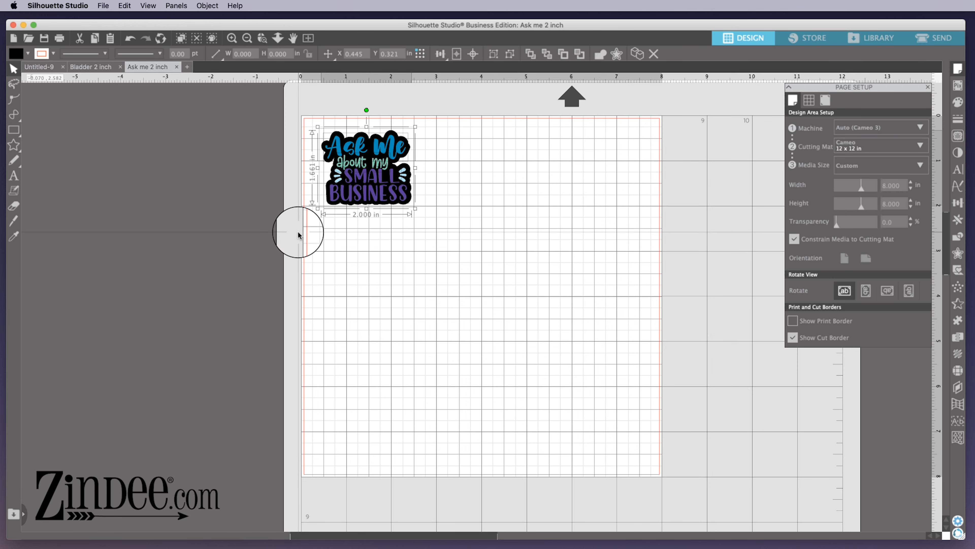
key(super+v)
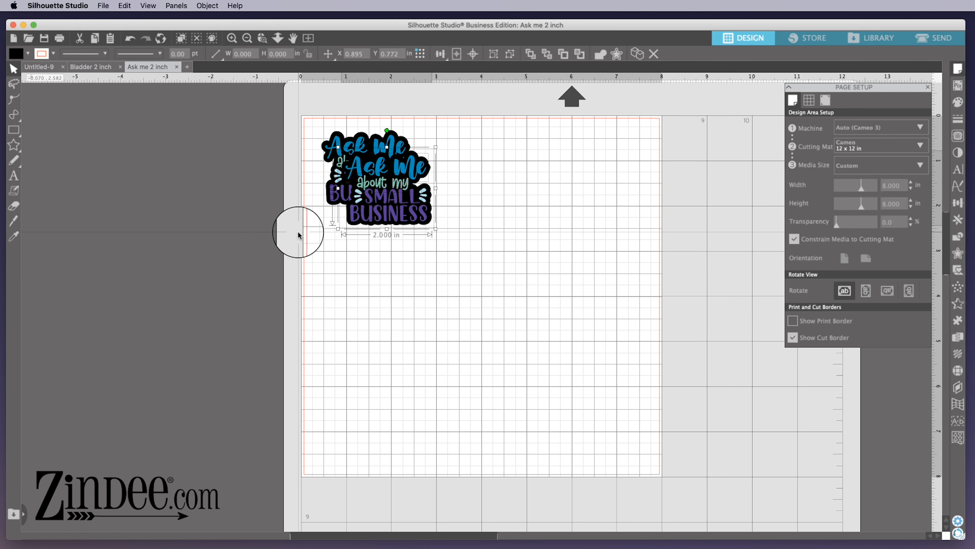
drag(398, 210, 770, 182)
click(718, 216)
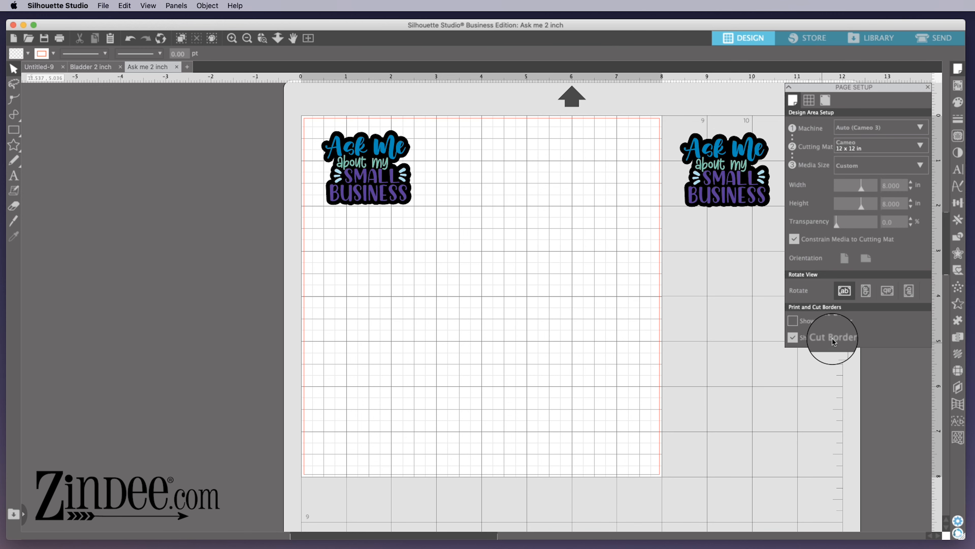
Step: Turn the cut border off and on again, reopen the page setup, and repeat the toggle with the border left shown
click(793, 338)
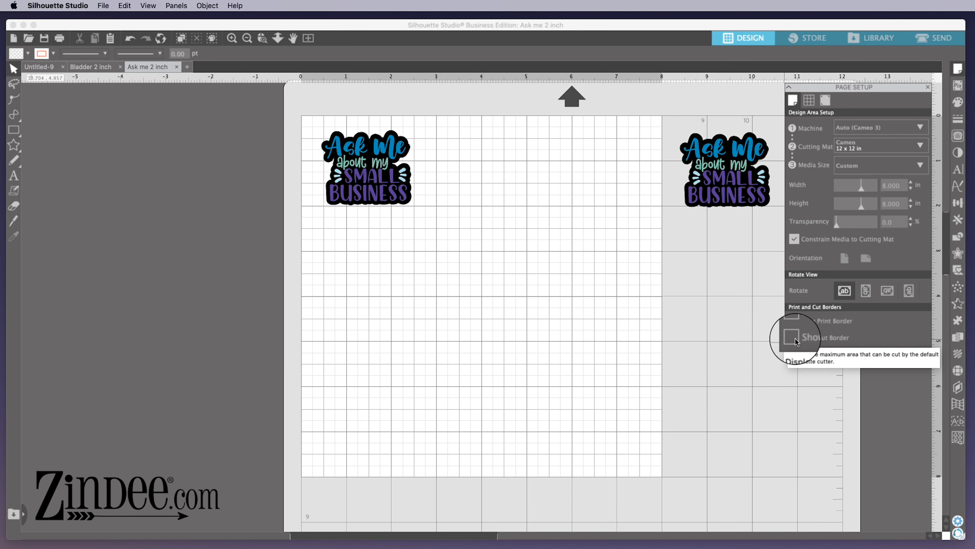
click(793, 337)
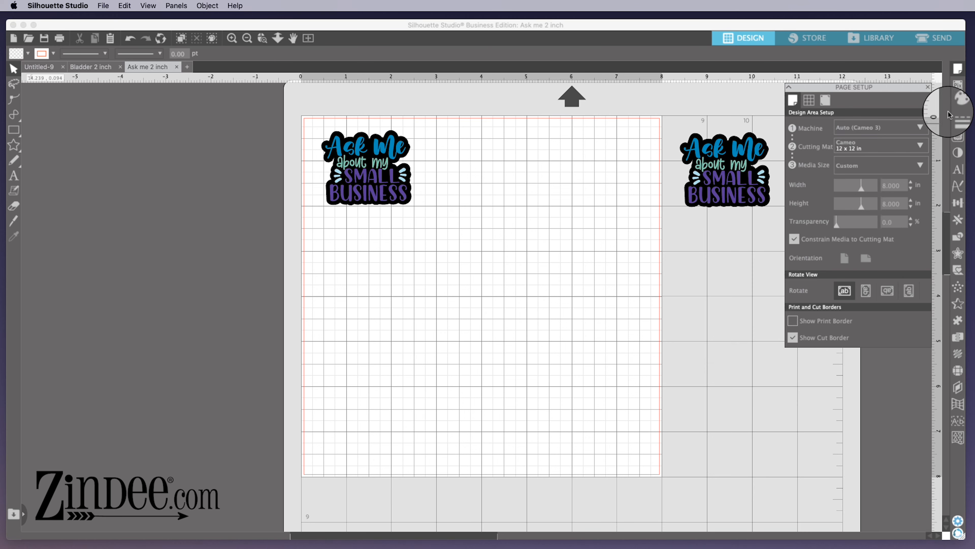
click(960, 72)
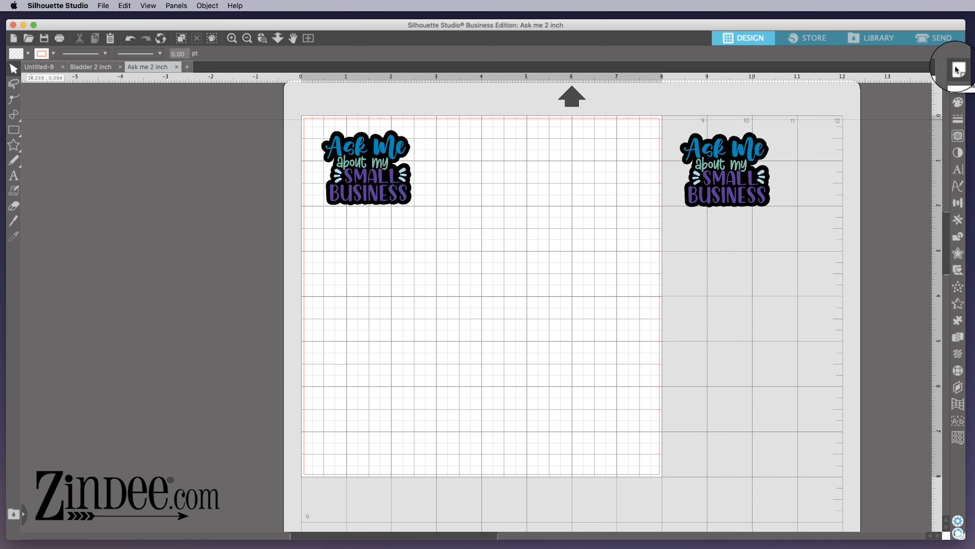
click(957, 69)
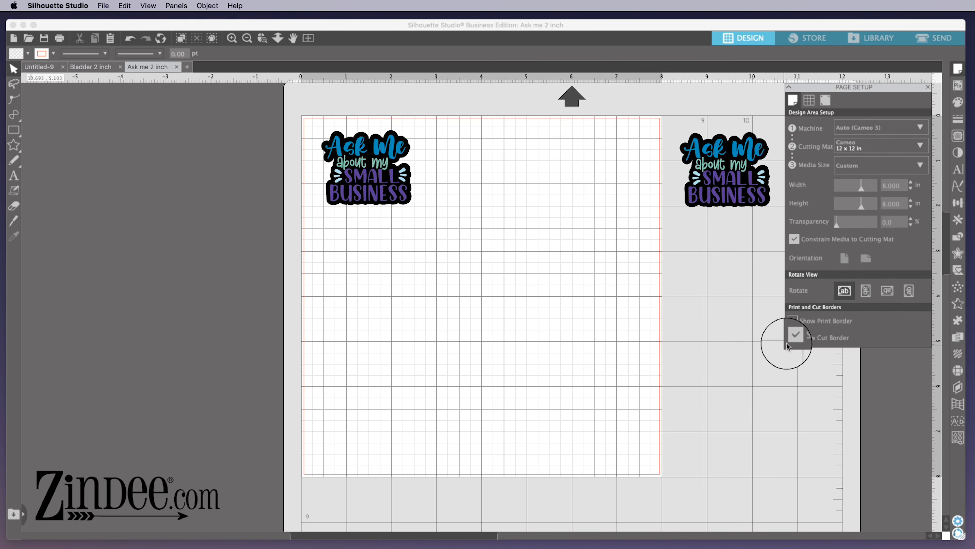
click(792, 337)
click(792, 337)
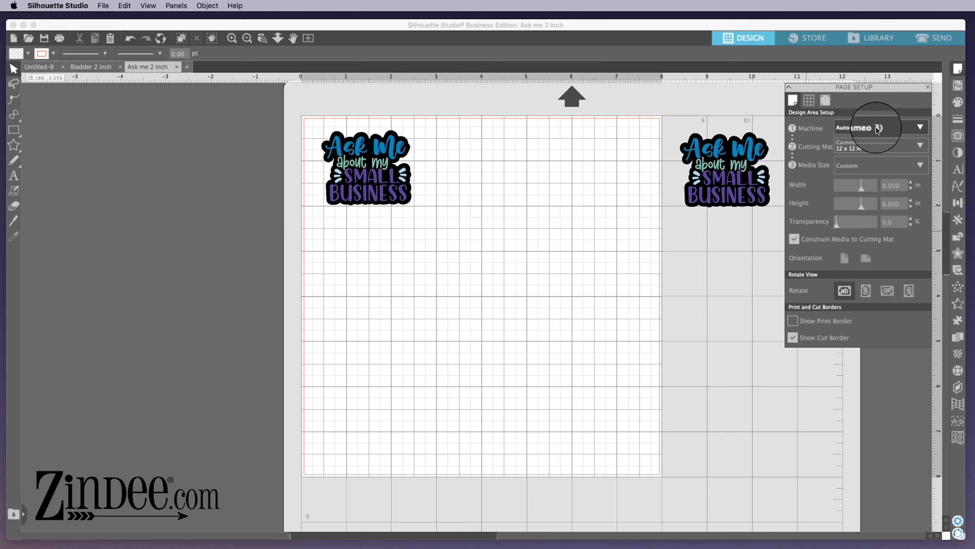
Step: Review the available cutting mat sizes and set the media width and height to 12 in each
click(877, 150)
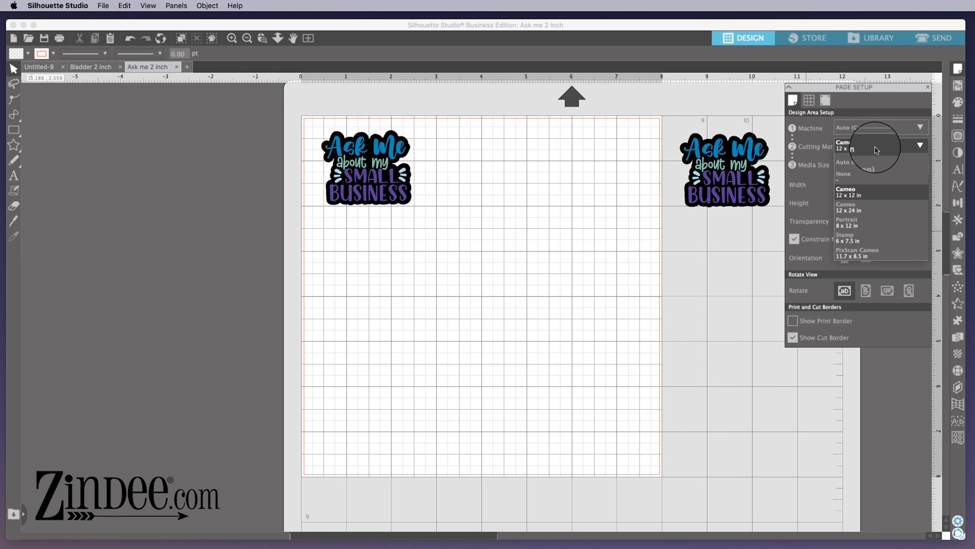
click(876, 150)
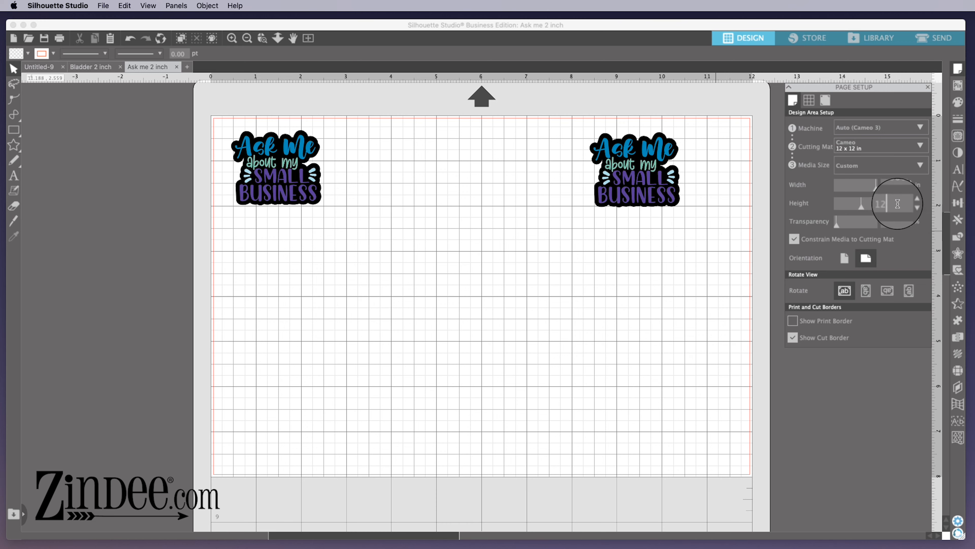
key(Return)
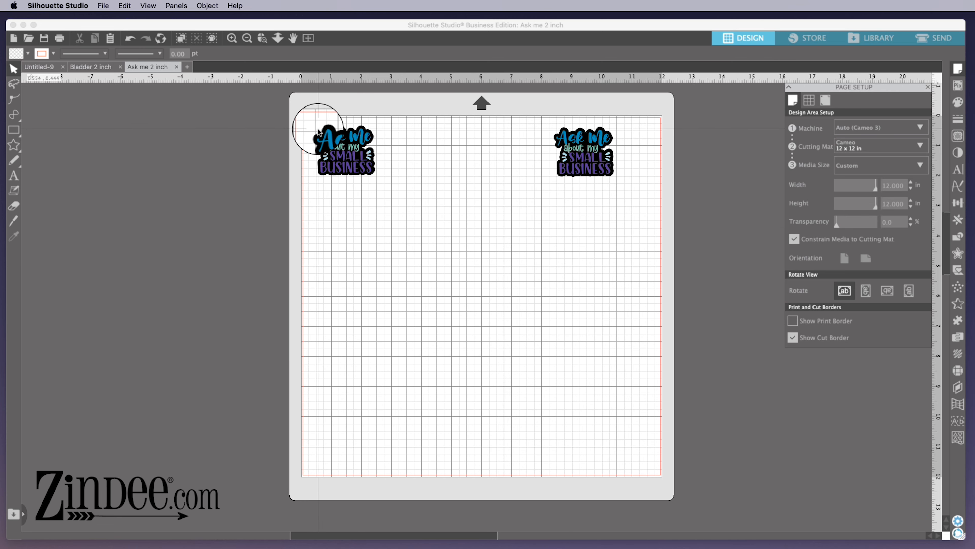
Step: Set the media width and height to 5 in each
click(894, 190)
text(5)
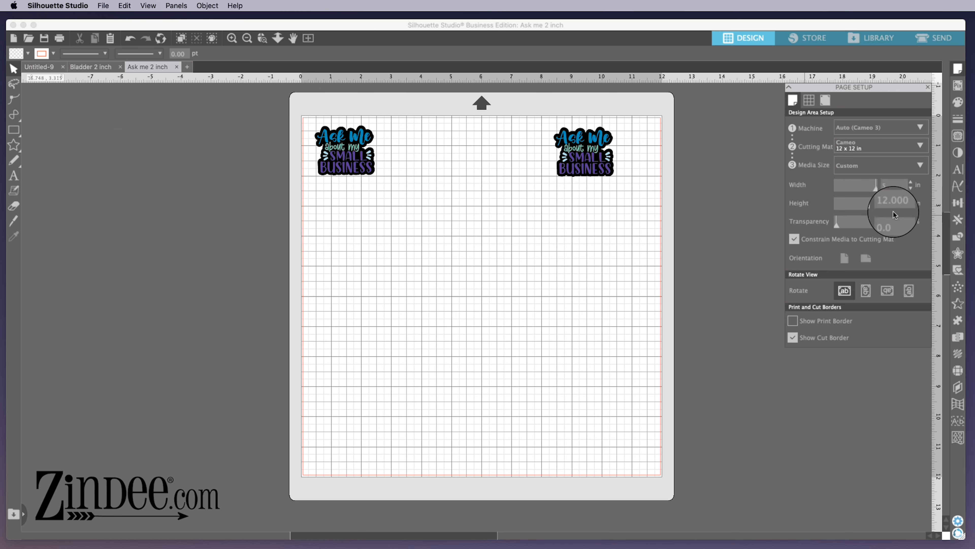
click(896, 203)
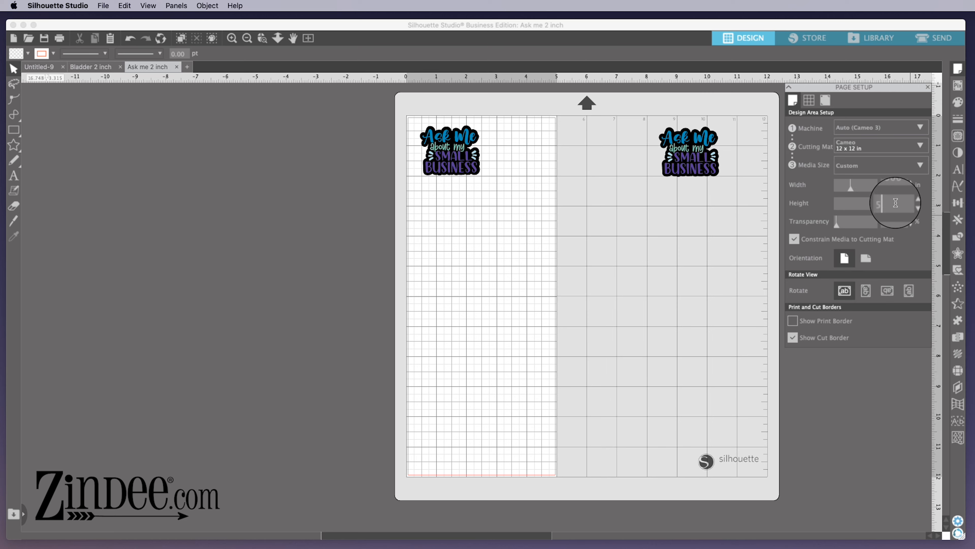
text(5)
key(Return)
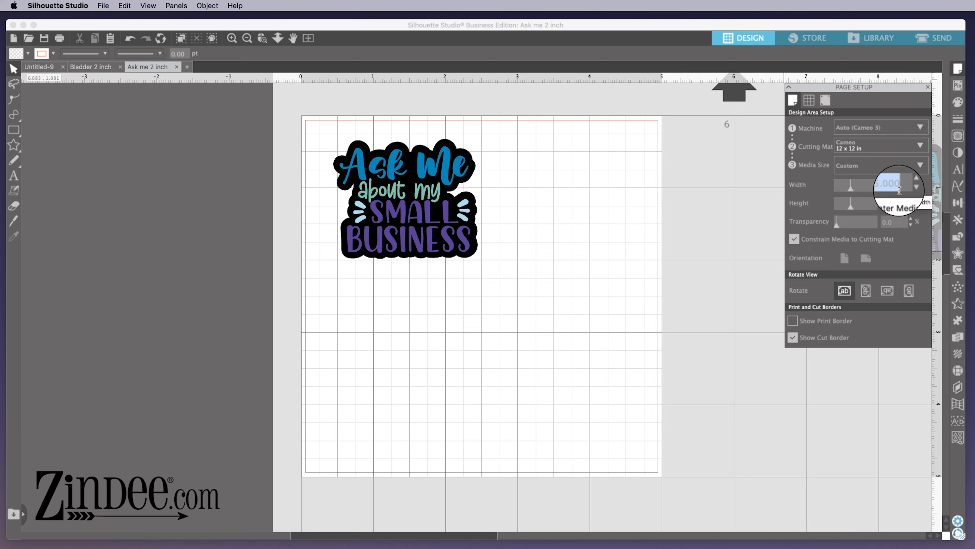
Step: Set the media width and height to 6 in each
text(6)
click(894, 204)
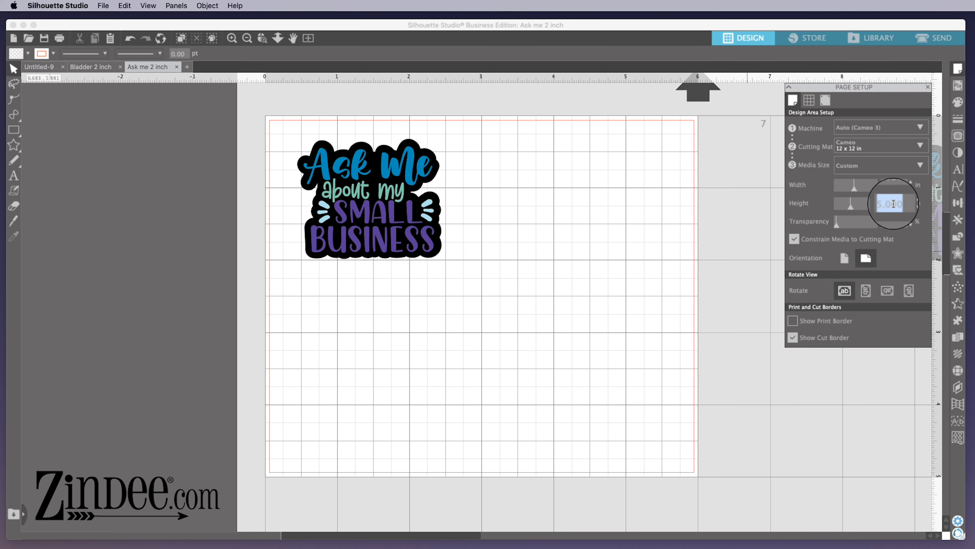
key(Return)
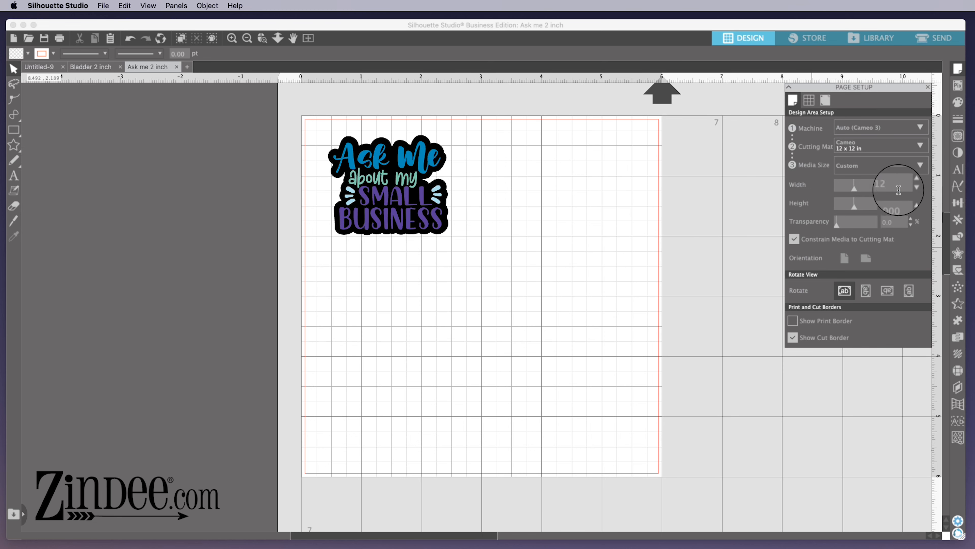
Step: Restore the media size to 12 in wide and 12 in high
click(898, 203)
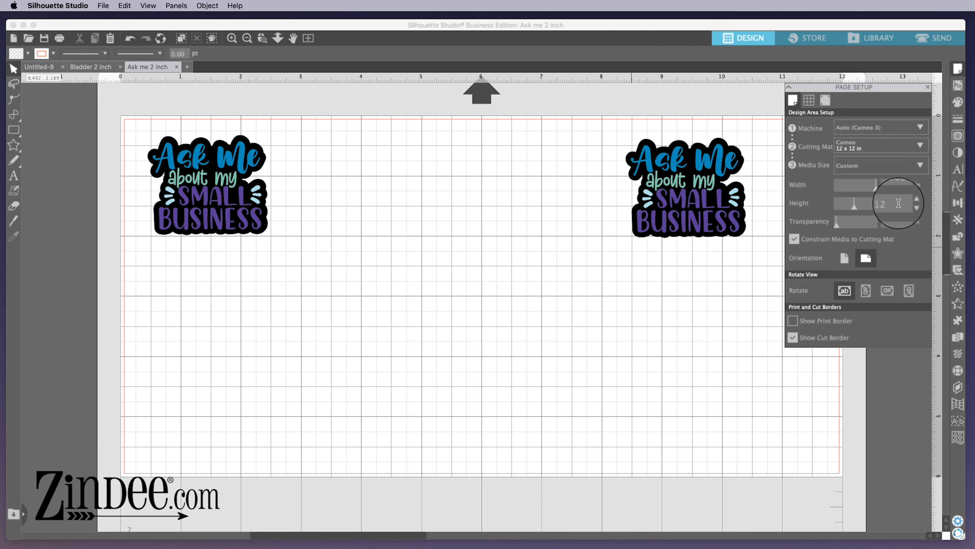
key(Return)
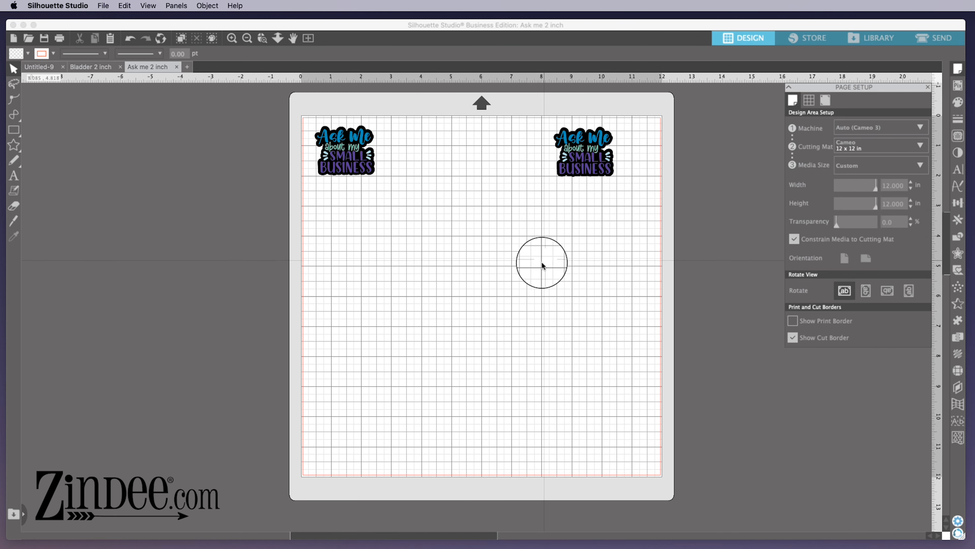
Step: Move the whole second copy below the first design, to about X 0.56 in and Y 3.66 in, and deselect it
drag(645, 120, 548, 188)
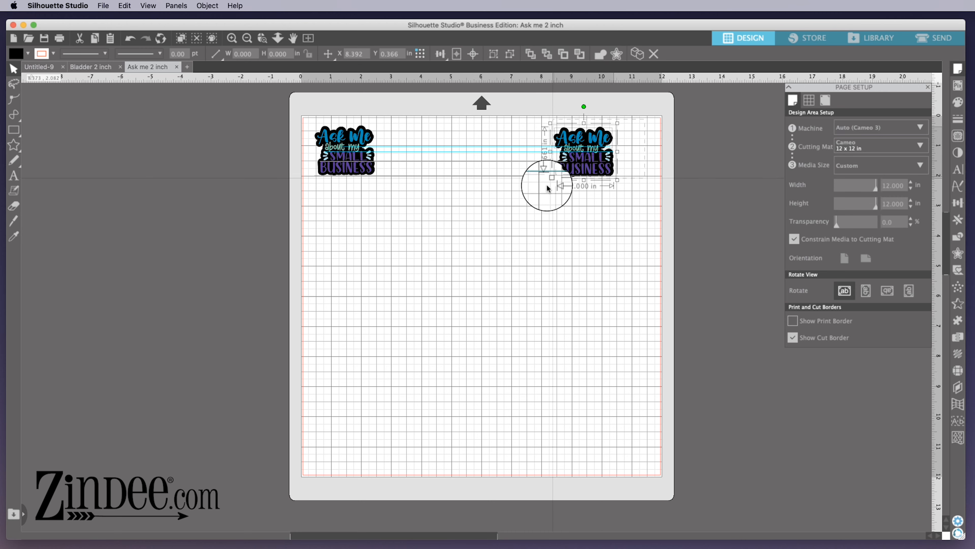
drag(581, 158, 342, 258)
click(471, 265)
Step: Pull the words Ask Me, SMALL and BUSINESS out of the lower copy onto the empty mat area beside it
drag(429, 319, 467, 222)
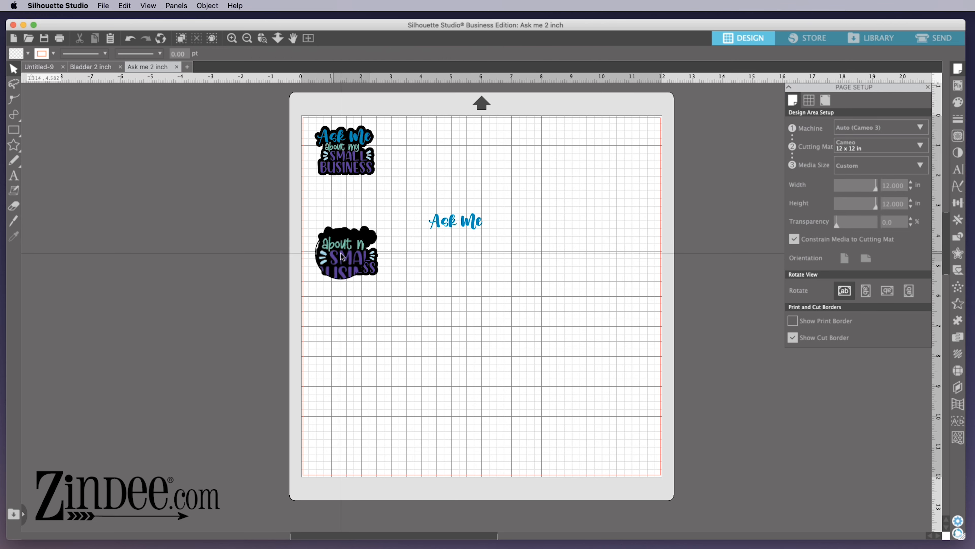
drag(355, 260, 447, 259)
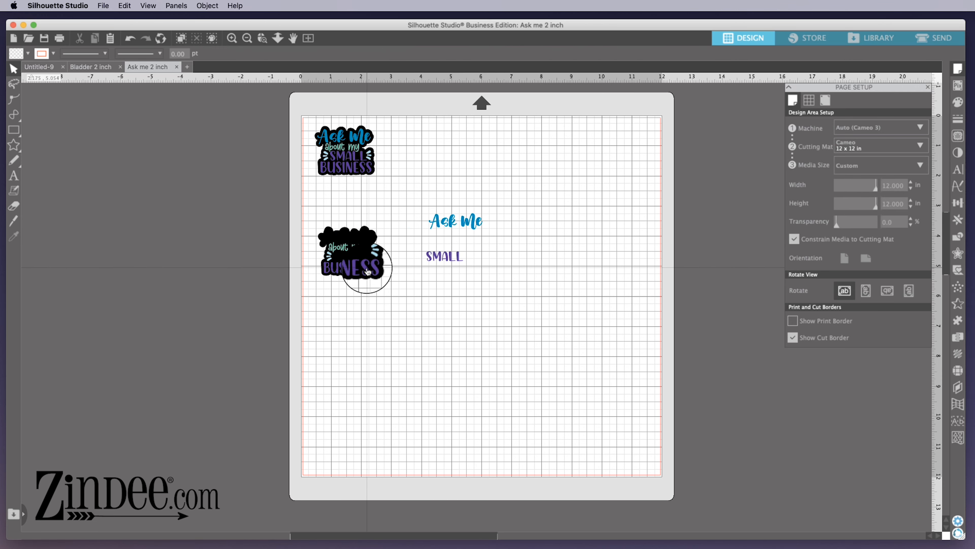
drag(348, 272, 455, 282)
click(468, 366)
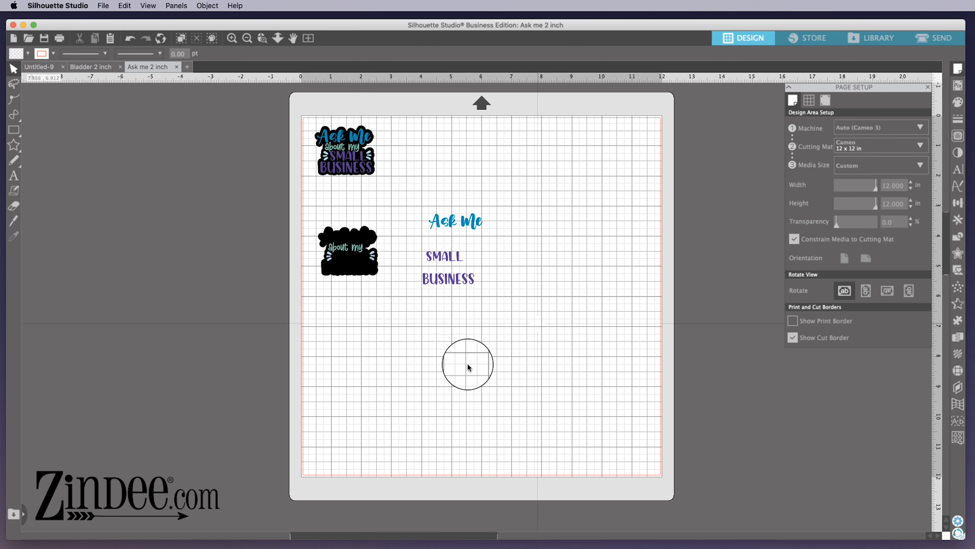
Step: Undo the moves of the words Ask Me, SMALL and BUSINESS in the lower copy
click(130, 39)
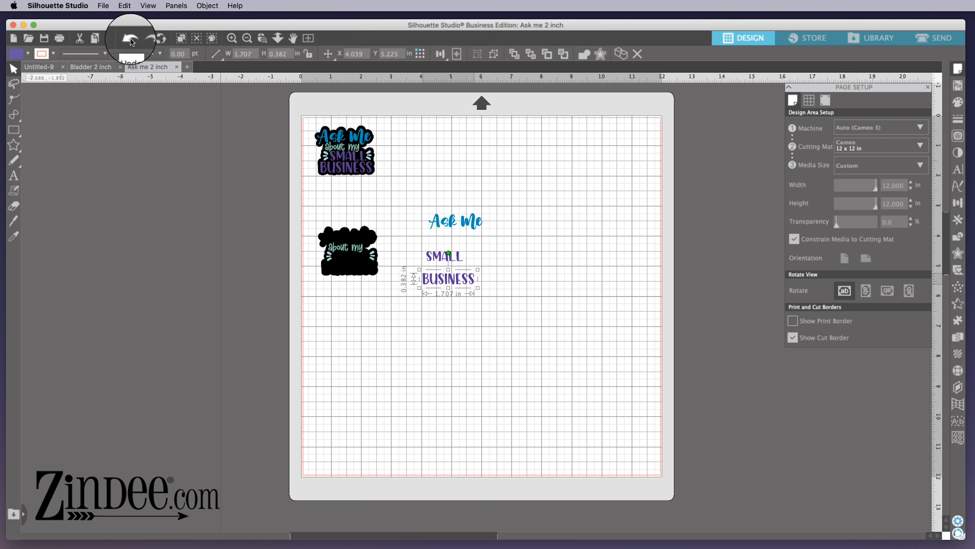
click(130, 38)
click(130, 39)
click(130, 39)
click(131, 39)
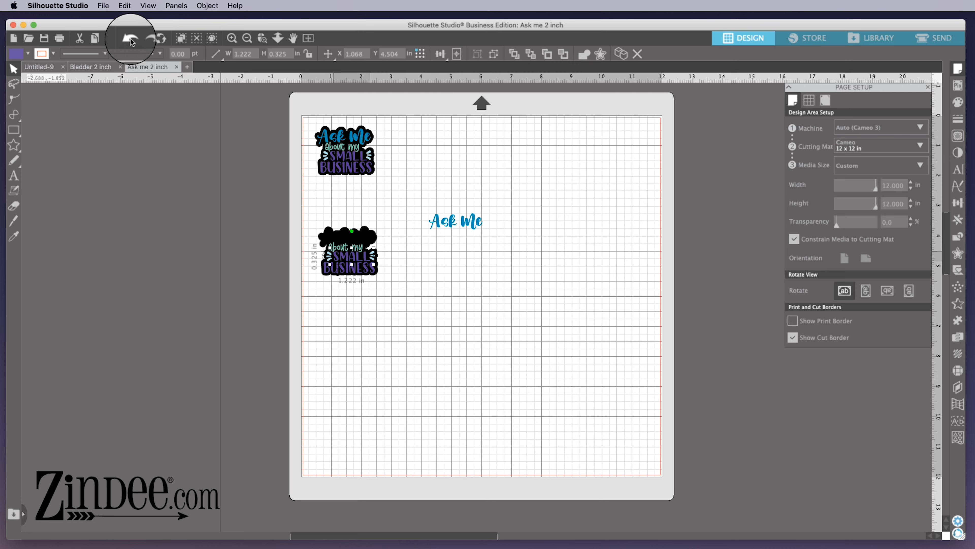
click(131, 39)
click(131, 38)
click(130, 39)
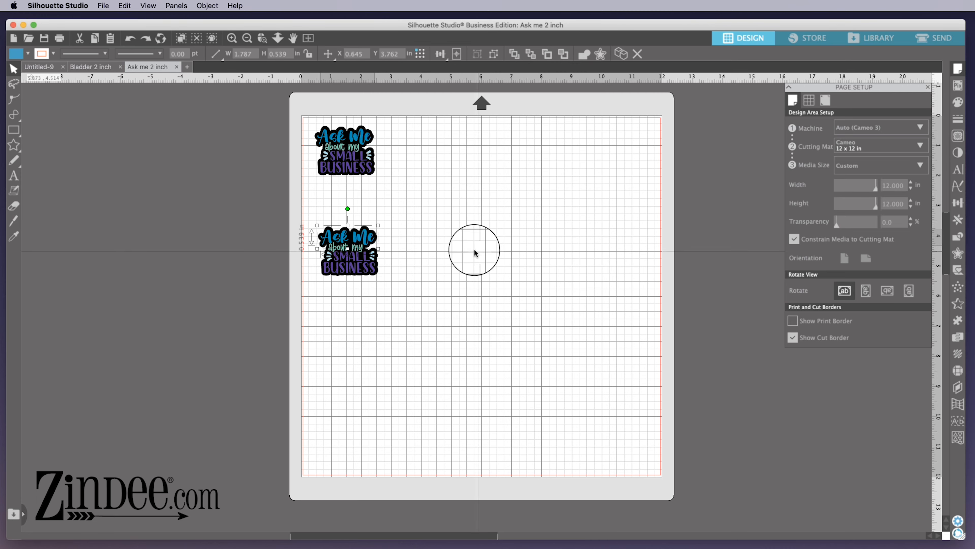
Step: Select all pieces of the lower Ask Me design and group them
click(370, 262)
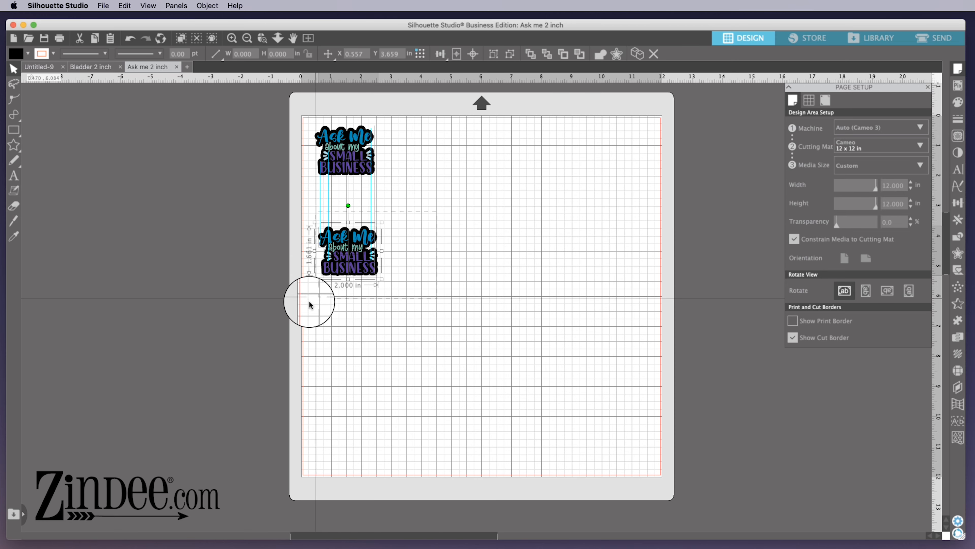
right_click(351, 261)
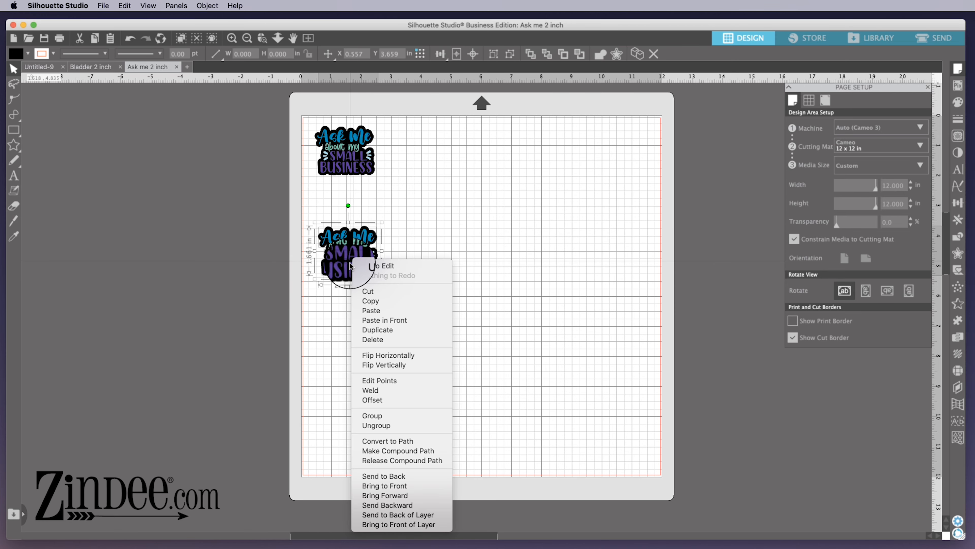
click(380, 416)
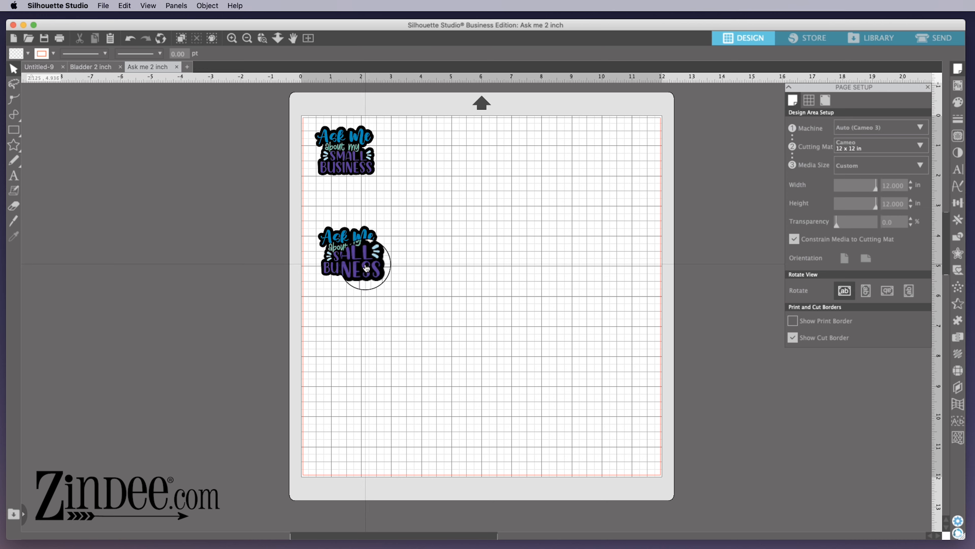
Step: Move the grouped lower design closer to the upper one, to about X 0.79 in and Y 2.71 in, and deselect it
drag(351, 269, 374, 243)
click(468, 342)
click(486, 289)
click(409, 355)
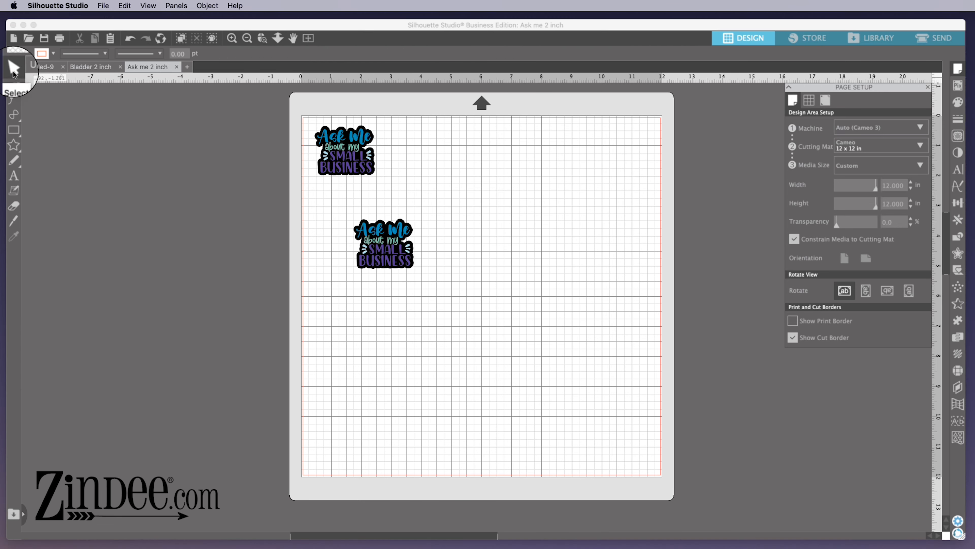
drag(382, 245, 375, 219)
click(427, 198)
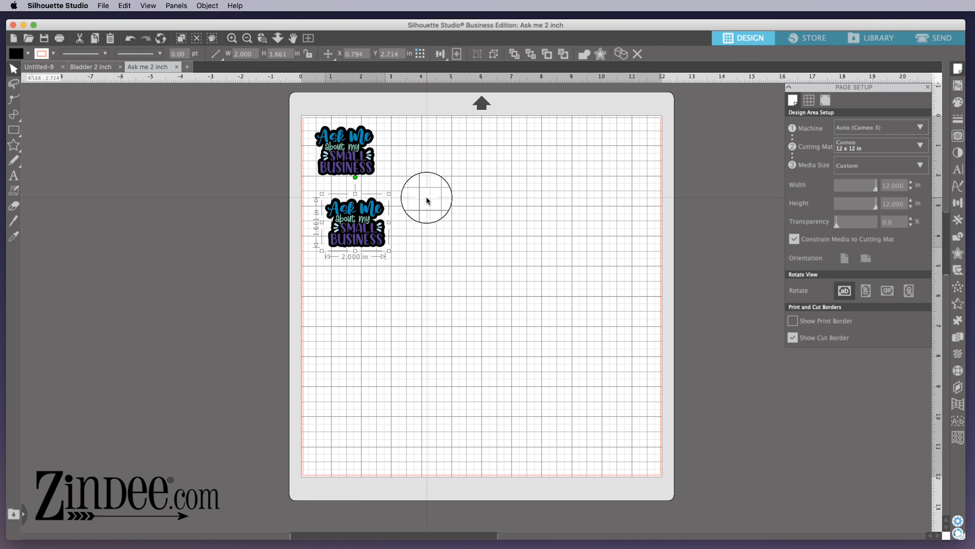
Step: Pull the words Ask Me out of the upper design to about X 3.32 in, undo and redo the move, undo it again and deselect
click(326, 138)
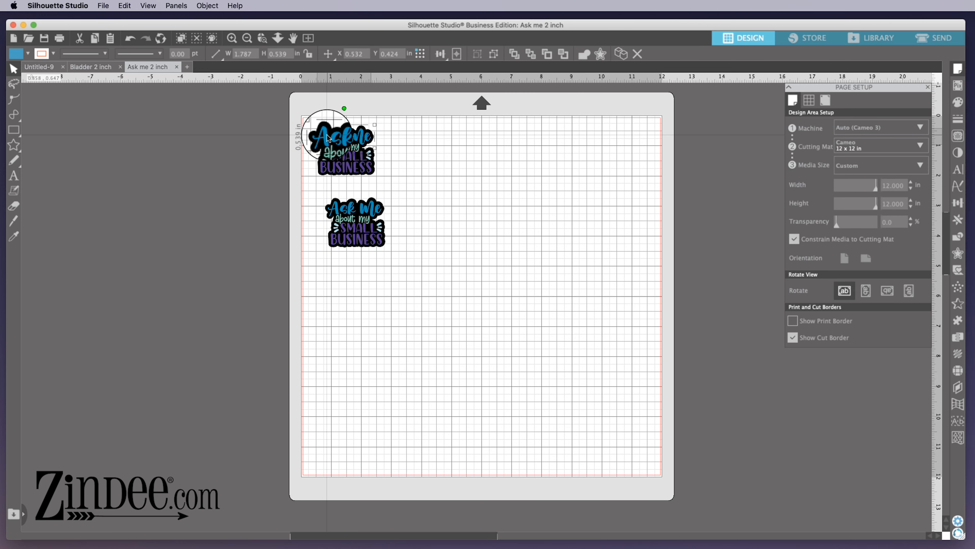
drag(328, 139, 415, 139)
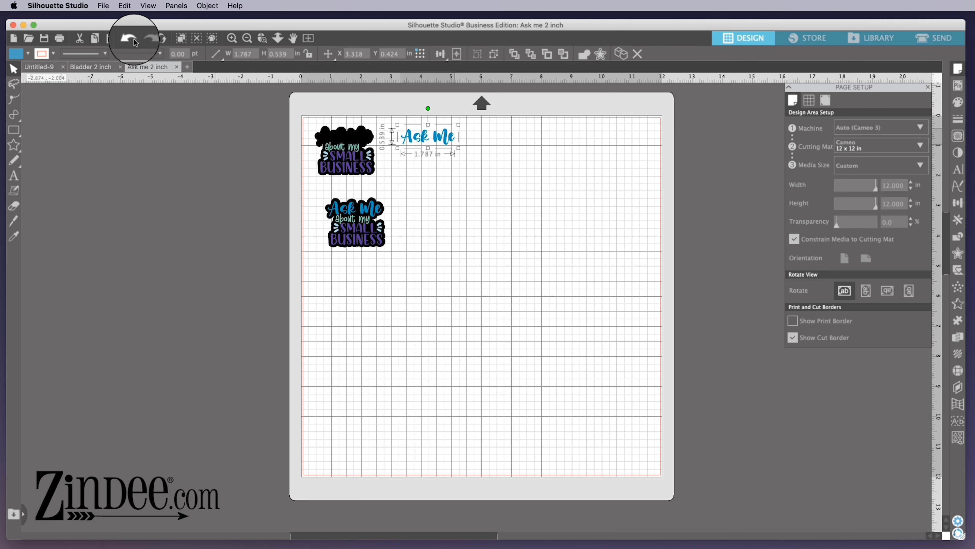
click(133, 41)
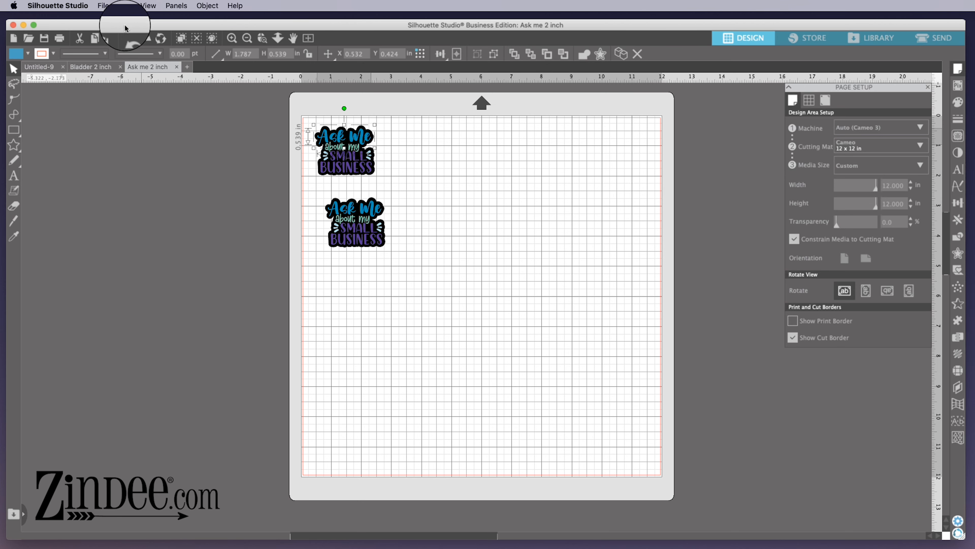
click(147, 40)
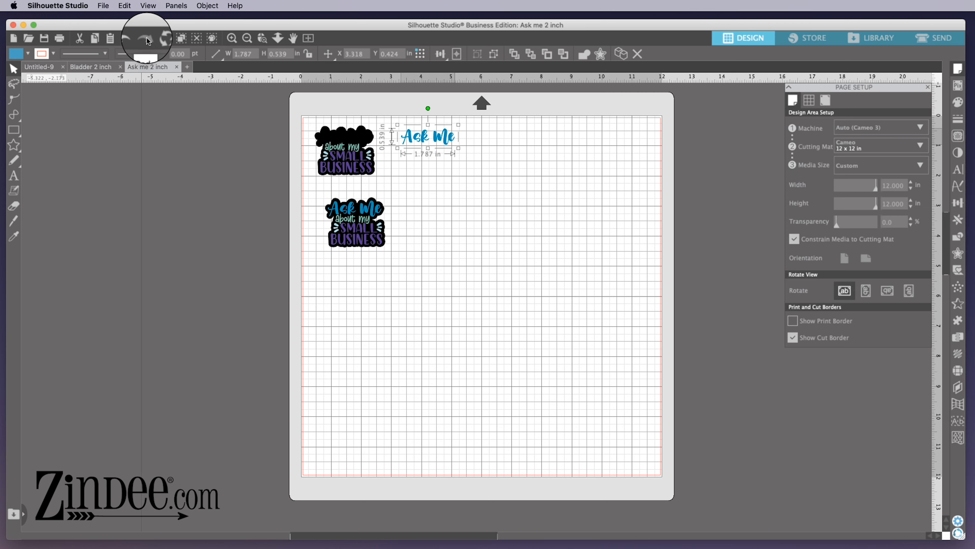
click(130, 40)
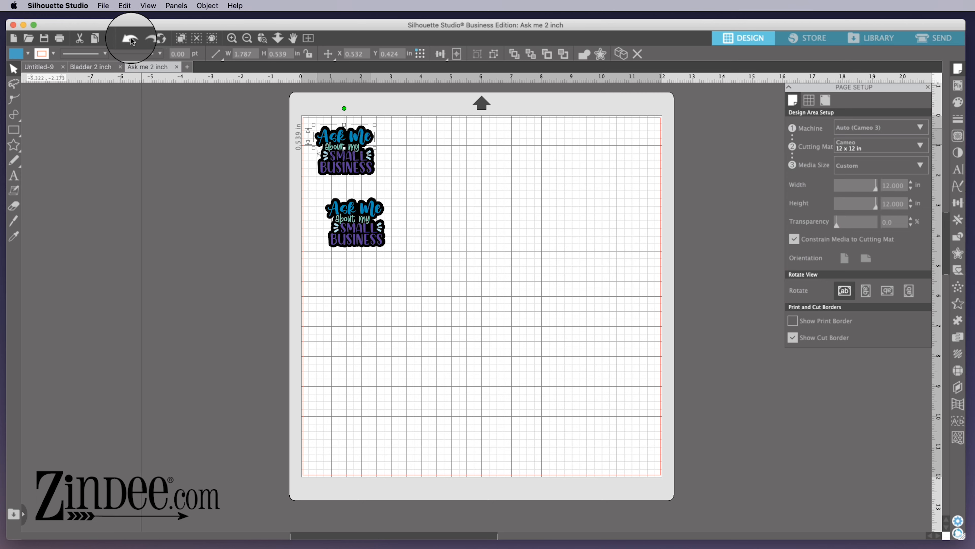
click(435, 251)
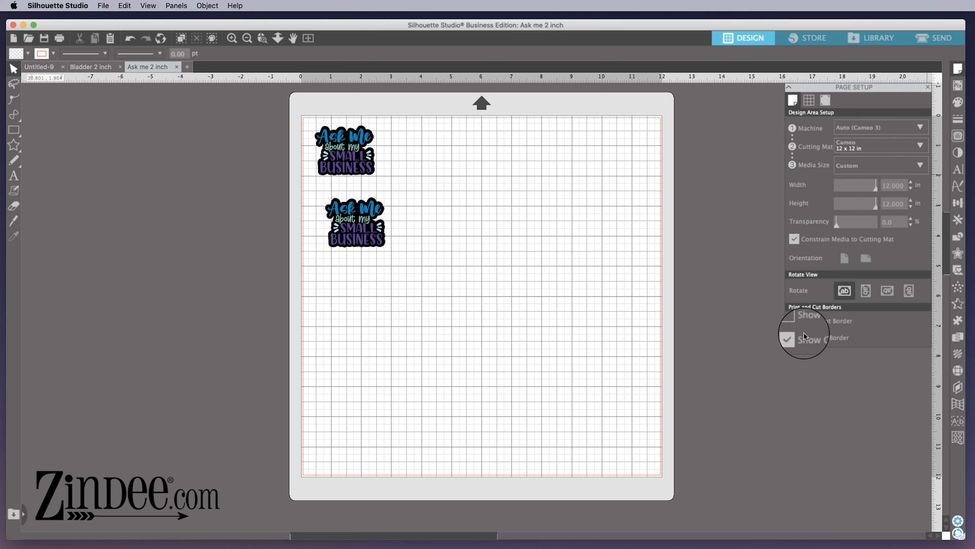
Step: Rotate the view to 90°, to the orientation with the mat arrow pointing left, and back to the upright orientation
click(793, 338)
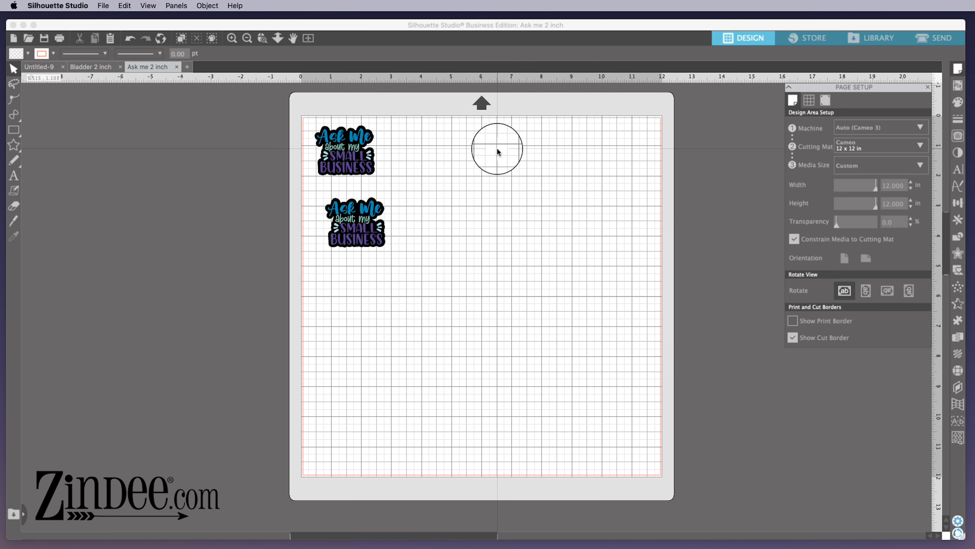
drag(498, 119, 510, 81)
click(866, 294)
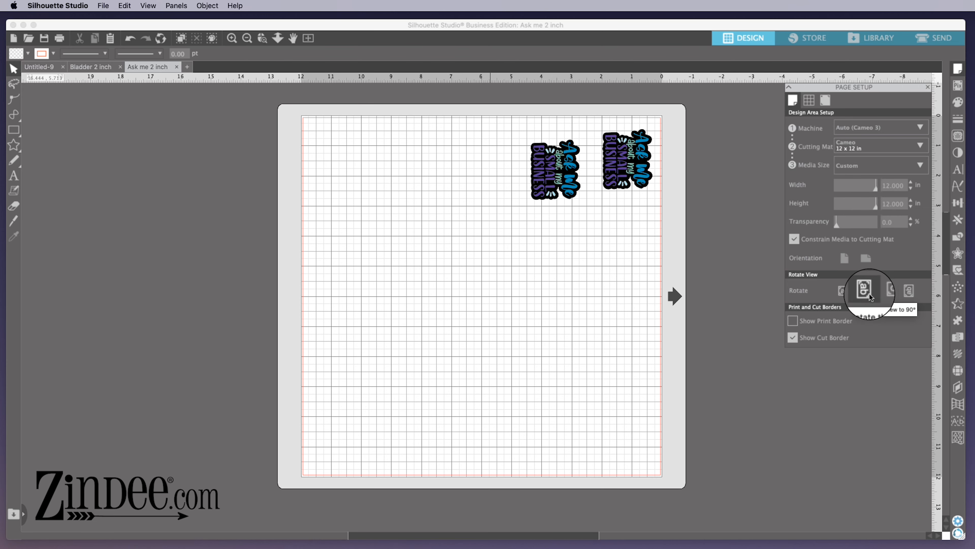
click(908, 292)
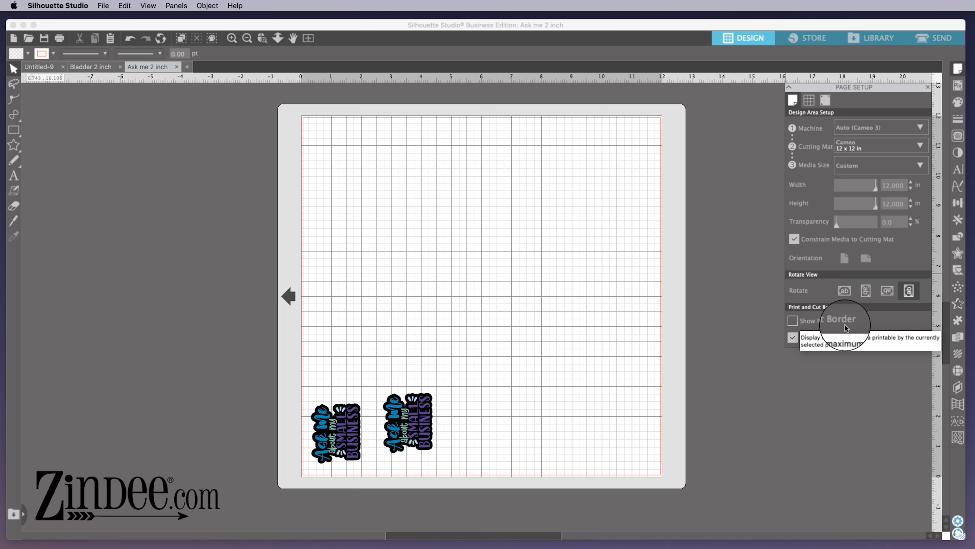
click(845, 291)
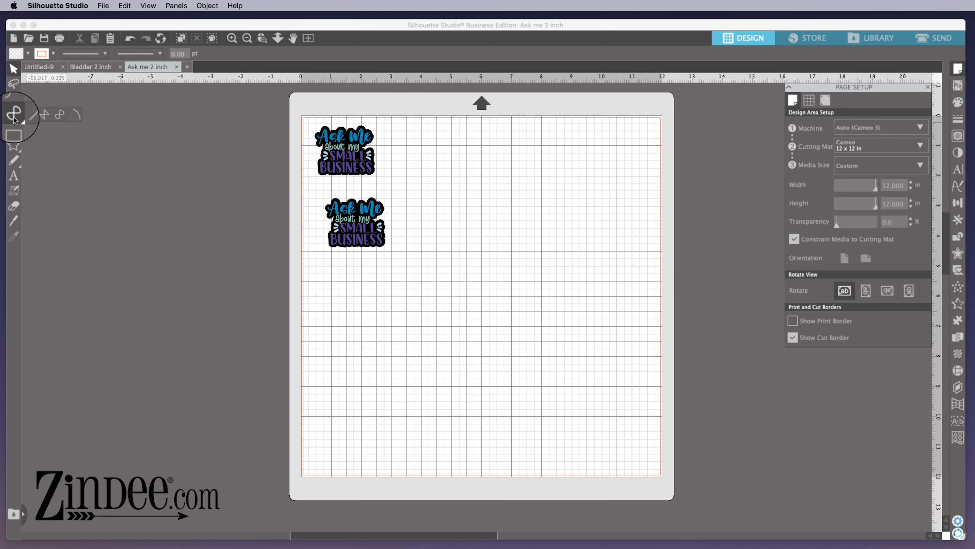
Step: Draw a five-pointed star about 3.24 in wide and 3.22 in high beside the designs, and delete it
mouse_move(14, 114)
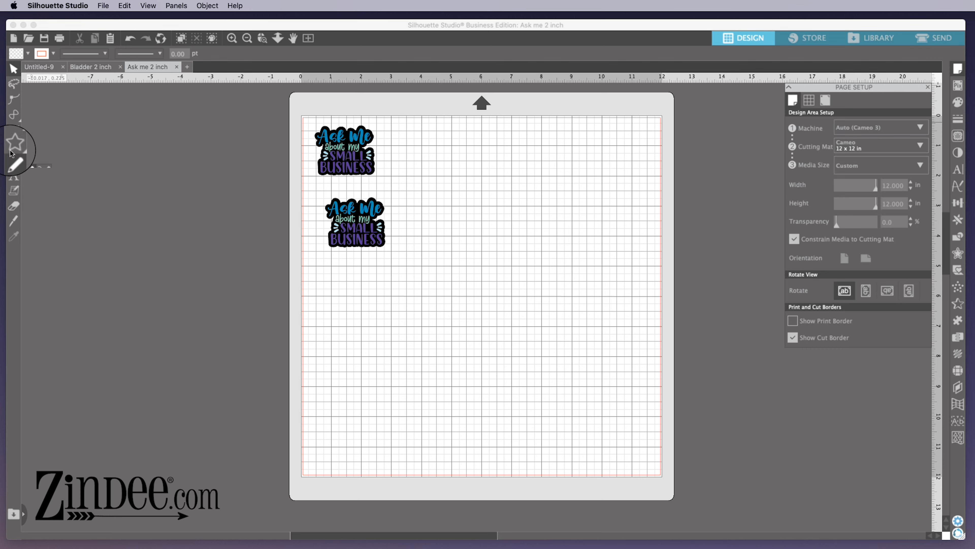
mouse_move(13, 150)
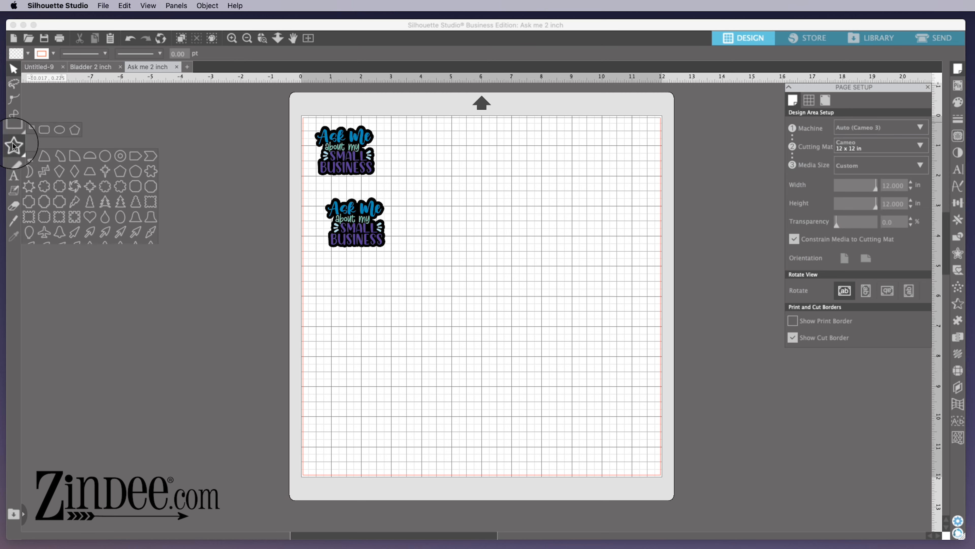
click(36, 146)
drag(469, 178, 508, 218)
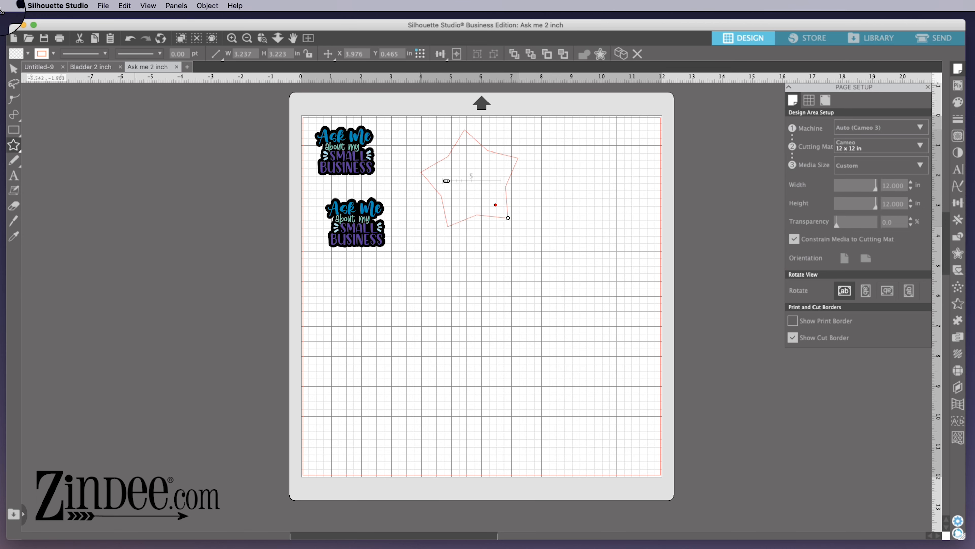
click(16, 131)
click(15, 147)
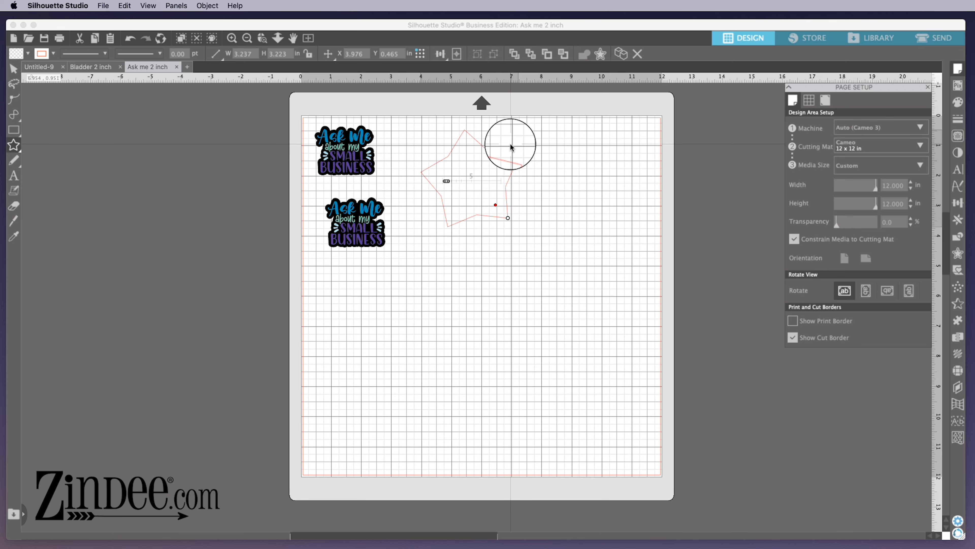
key(Delete)
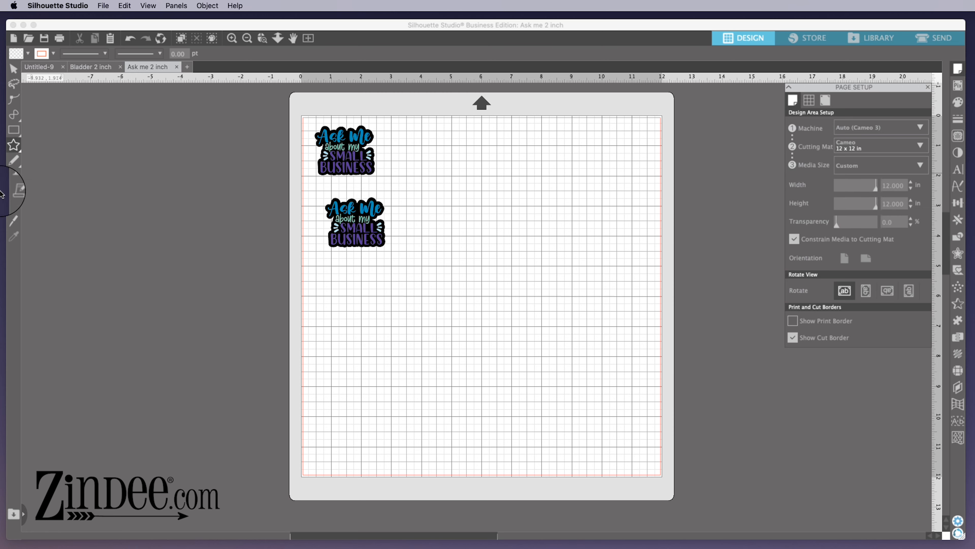
Step: Add the text Zindee on the empty mat area and move it up beside the upper design
click(14, 177)
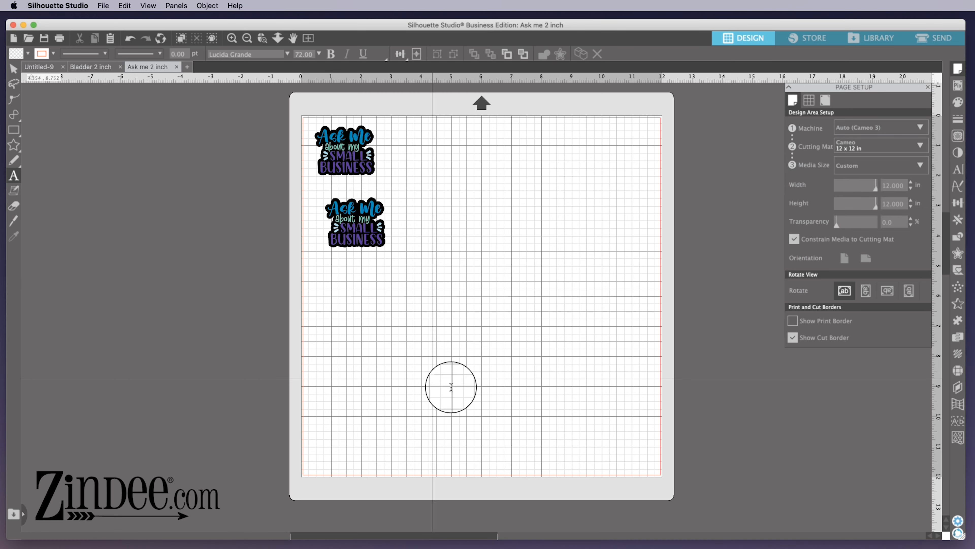
click(430, 323)
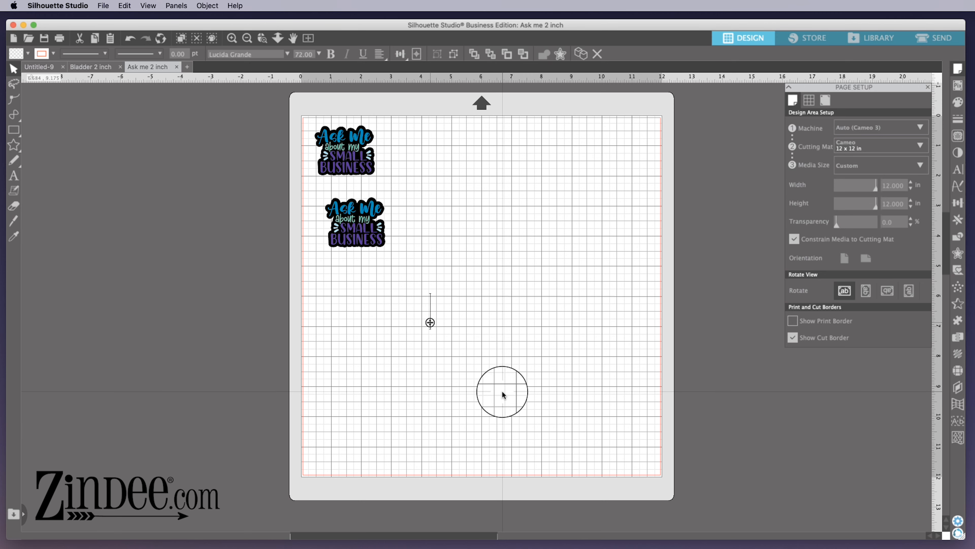
text(Zinde)
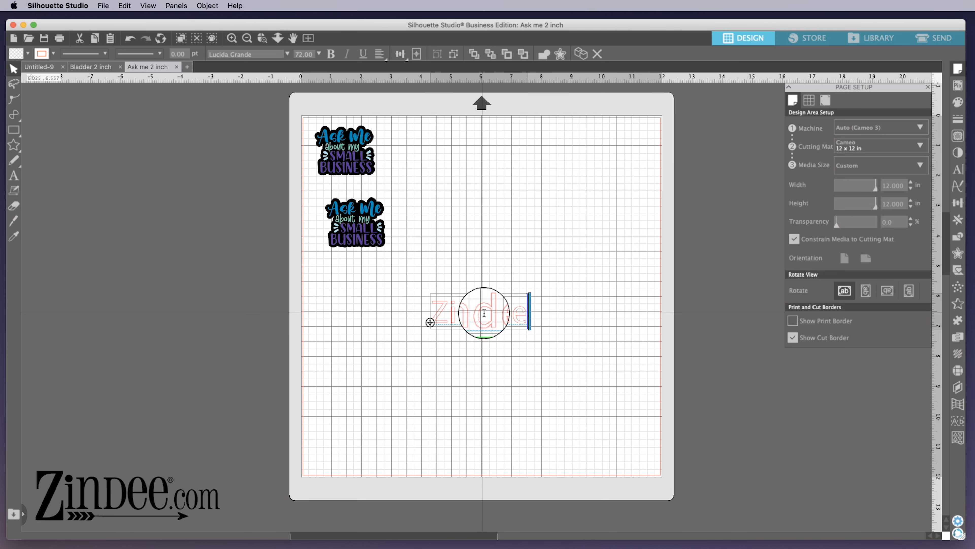
click(494, 315)
drag(489, 313, 501, 186)
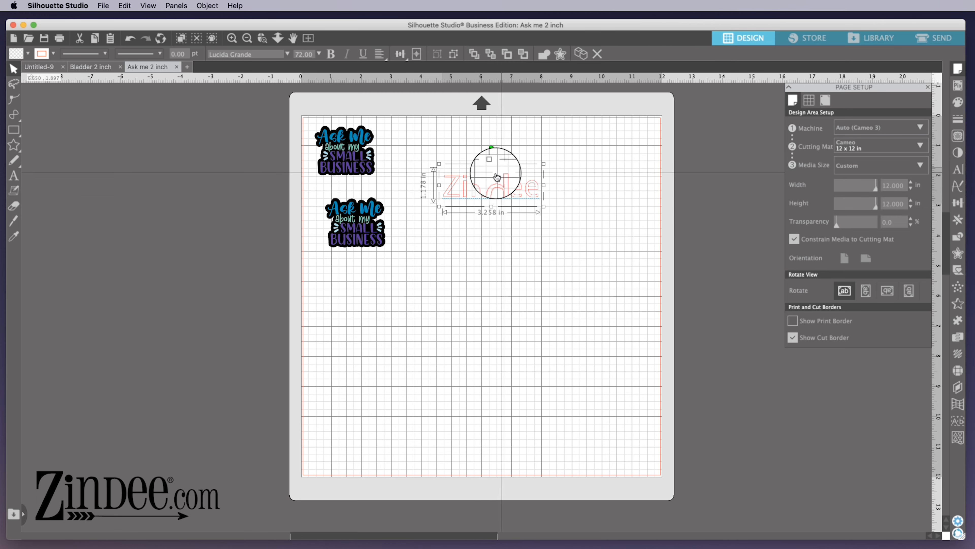
drag(479, 190, 483, 171)
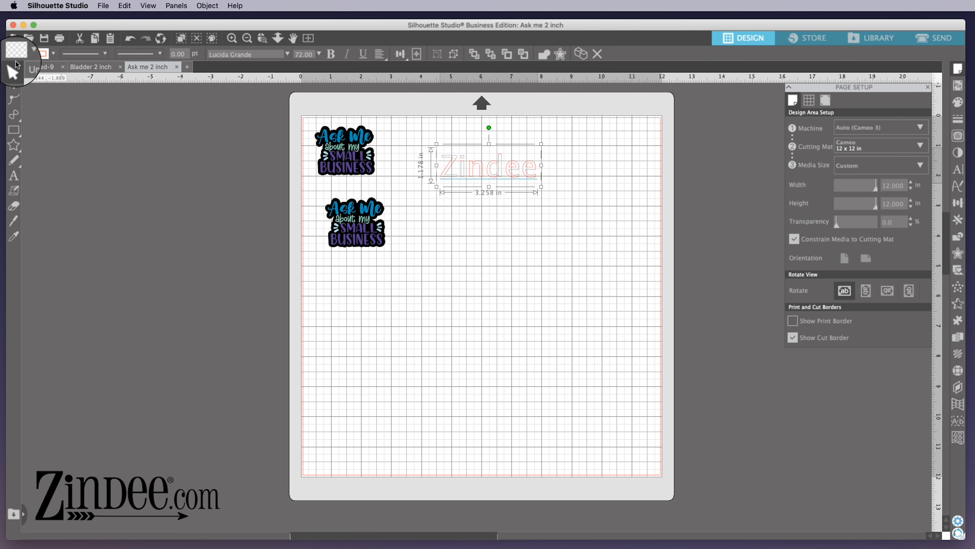
Step: Fill the text Zindee with a light blue-green colour
click(13, 57)
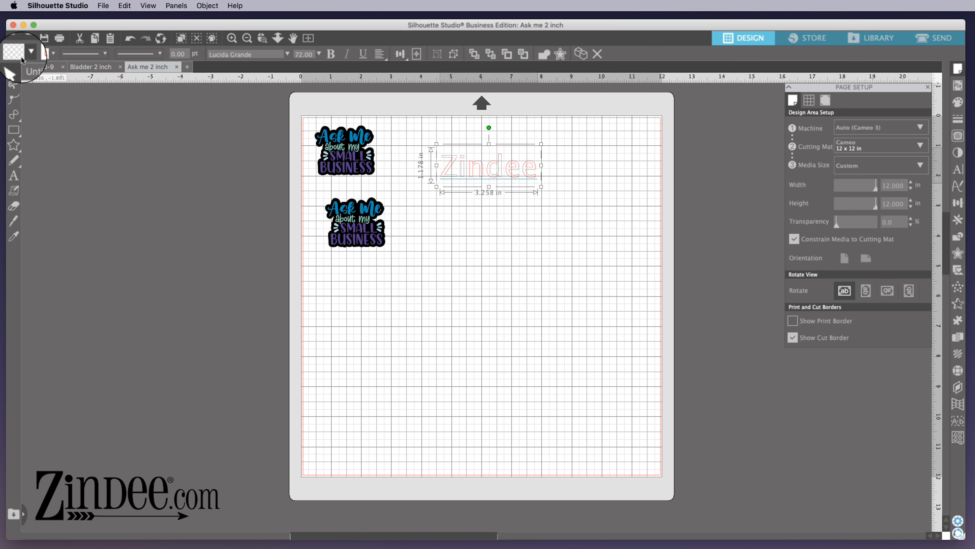
click(11, 55)
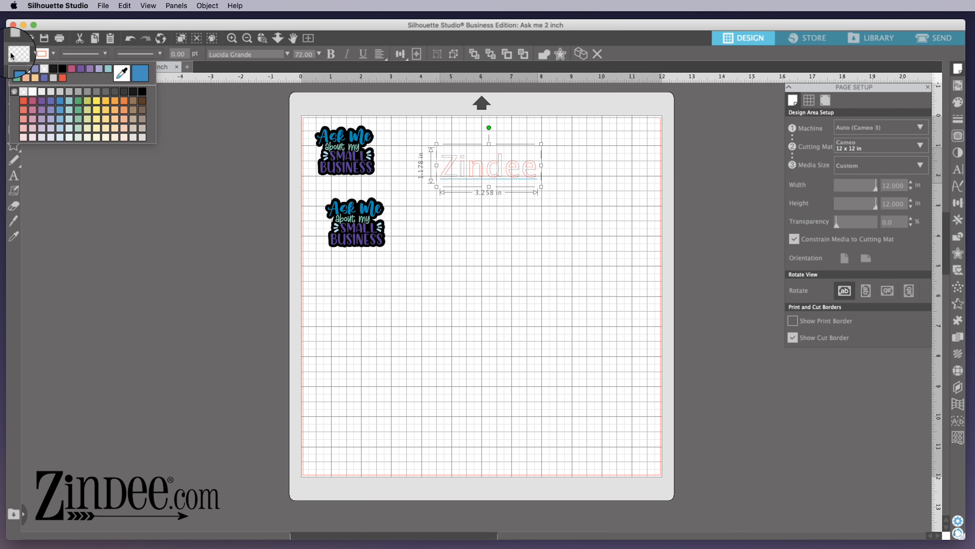
click(68, 110)
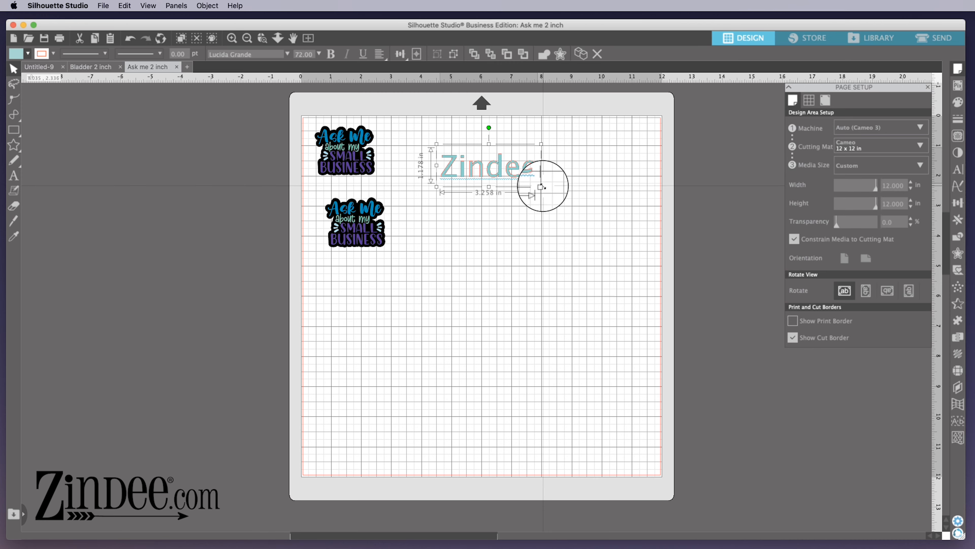
Step: Enlarge the text Zindee proportionally to about 6.72 in wide and 2.43 in high
drag(541, 187, 628, 256)
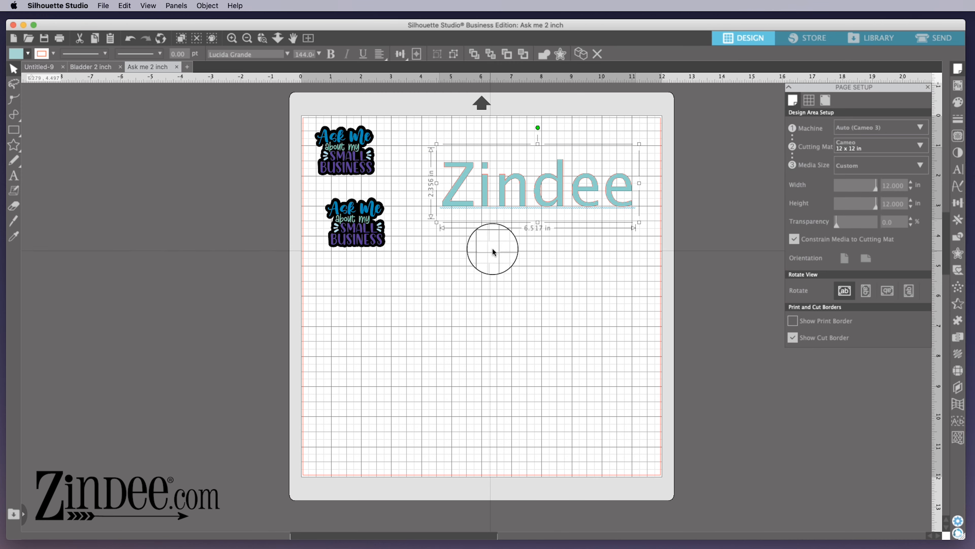
mouse_move(637, 221)
mouse_down()
mouse_move(534, 170)
mouse_move(640, 232)
mouse_up()
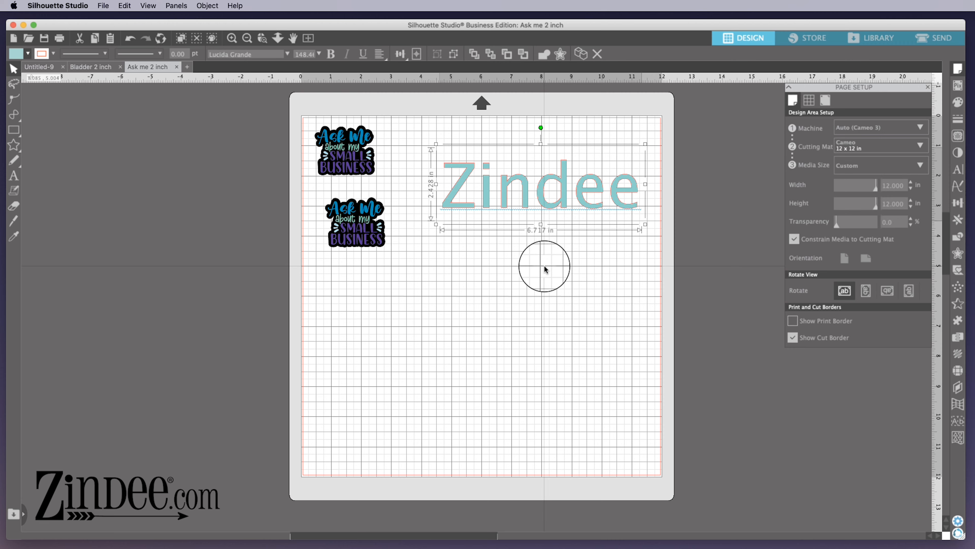
click(546, 269)
click(561, 204)
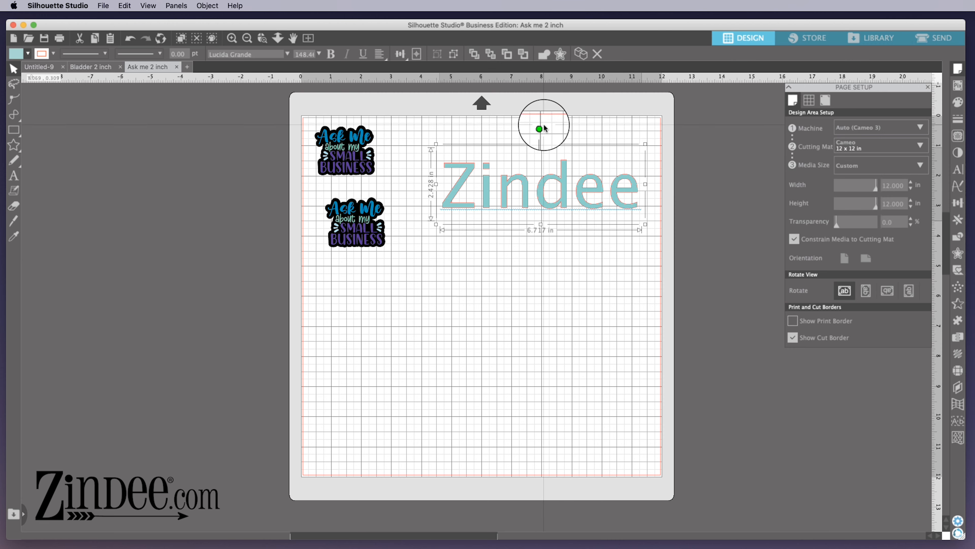
Step: Tilt the text Zindee slightly and undo it, and stretch only its height to about 2.51 in and undo that too
mouse_move(541, 128)
mouse_down()
mouse_move(475, 149)
mouse_move(505, 125)
mouse_move(577, 127)
mouse_move(540, 118)
mouse_up()
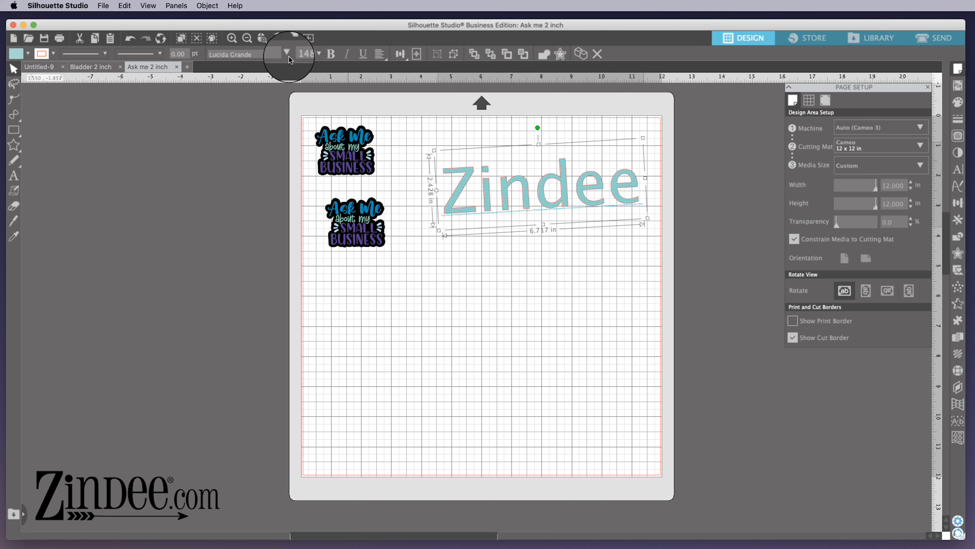
click(128, 39)
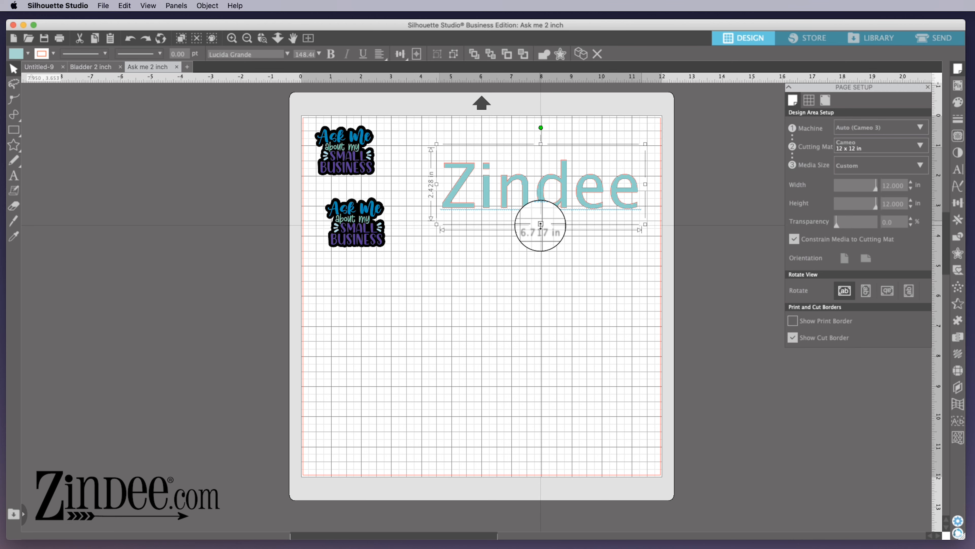
mouse_move(540, 224)
mouse_down()
mouse_move(550, 320)
mouse_move(544, 218)
mouse_move(558, 292)
mouse_move(558, 227)
mouse_up()
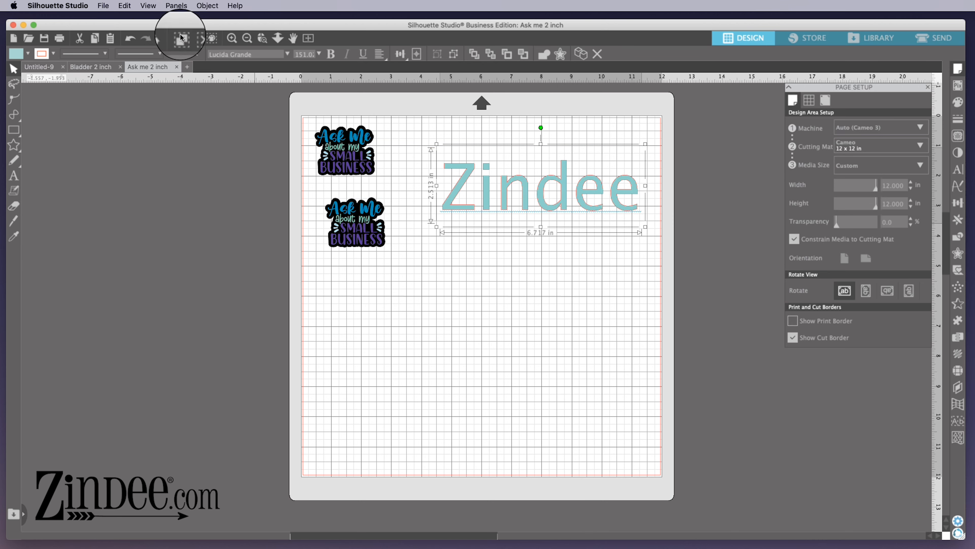
click(132, 40)
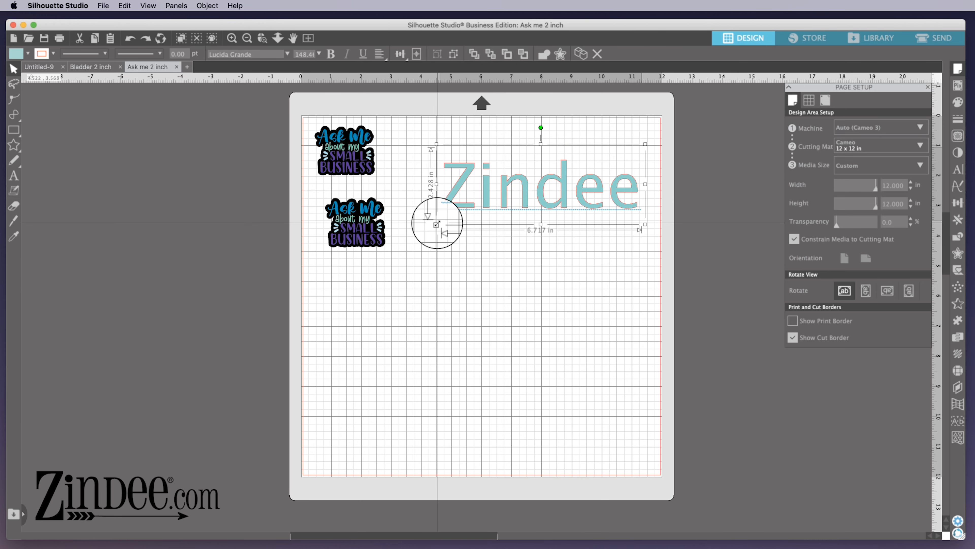
Step: Shrink the text Zindee from its lower-left corner to about 6.13 in wide and 2.22 in high
mouse_move(437, 224)
mouse_down()
mouse_move(402, 264)
mouse_move(455, 221)
mouse_up()
click(527, 282)
click(570, 185)
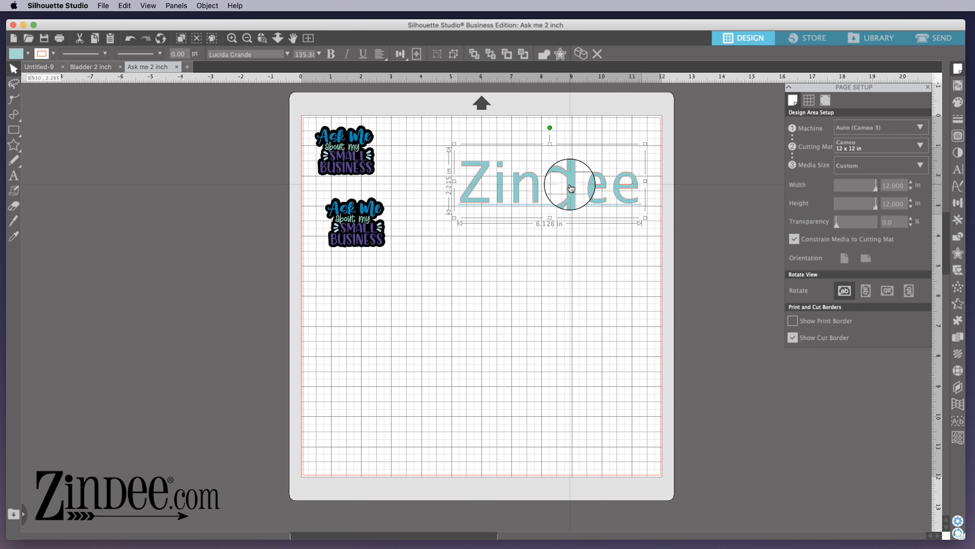
Step: Open the line colour choices for the text Zindee
click(43, 54)
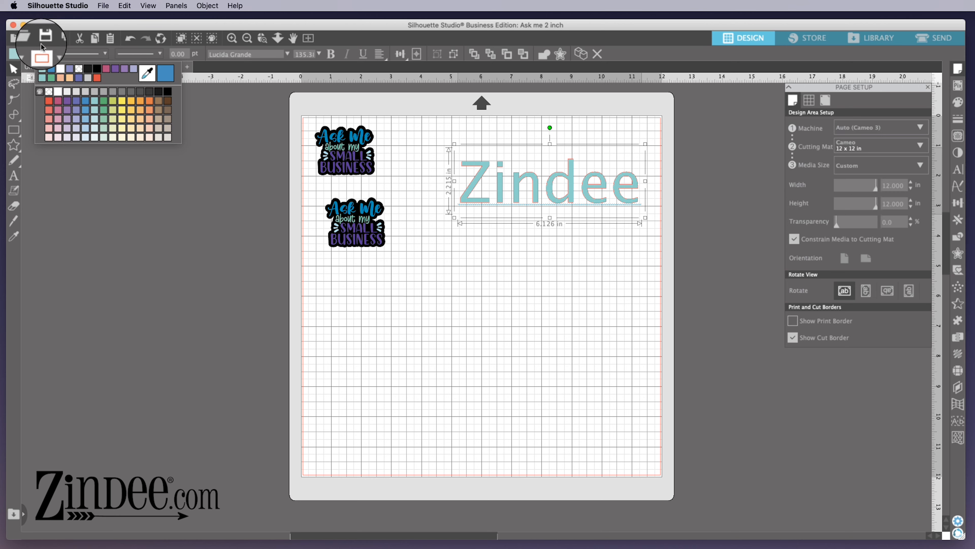